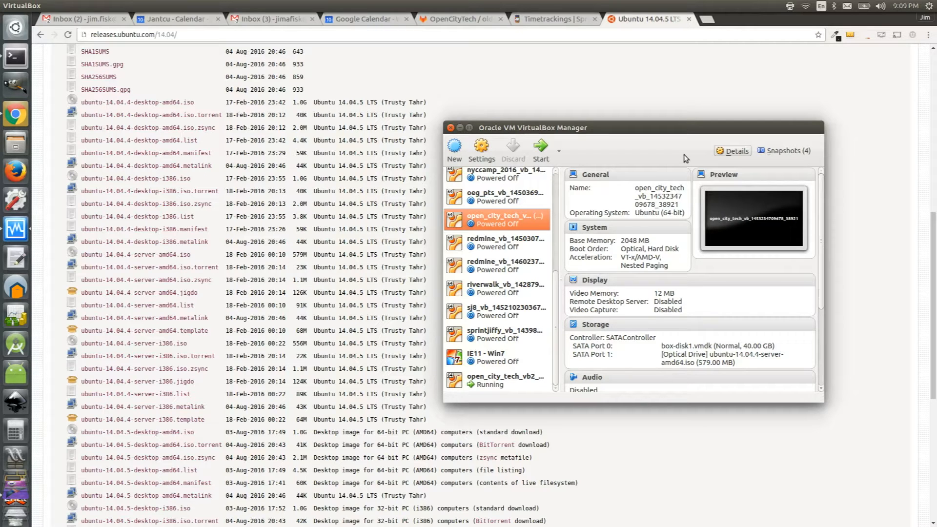
- Start the open_city_tech machine normally, then power it off again
{"action": "right_click", "coordinate": [496, 220]}
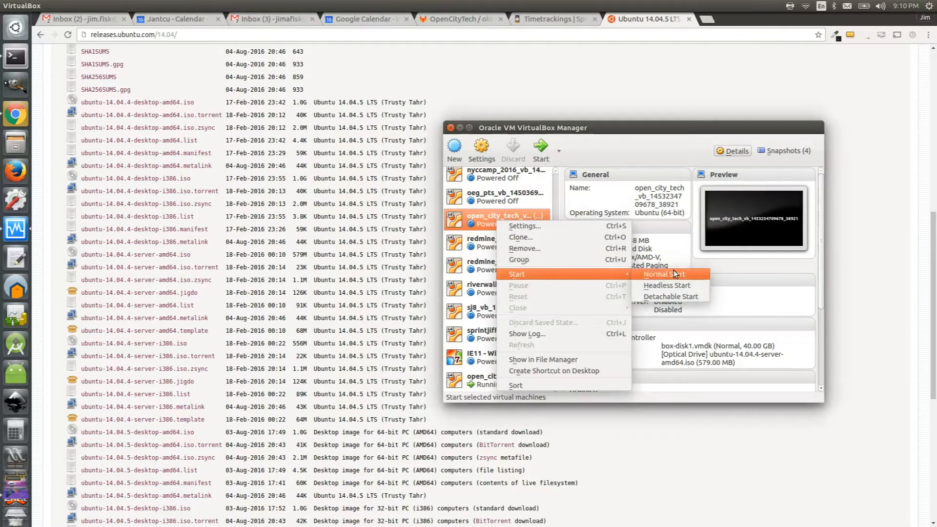
{"action": "left_click", "coordinate": [673, 273]}
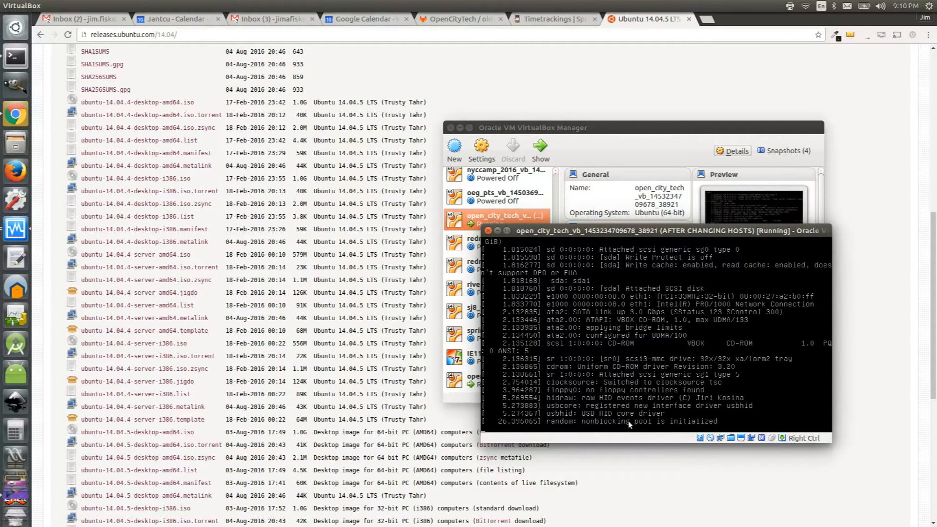
{"action": "left_click", "coordinate": [489, 230]}
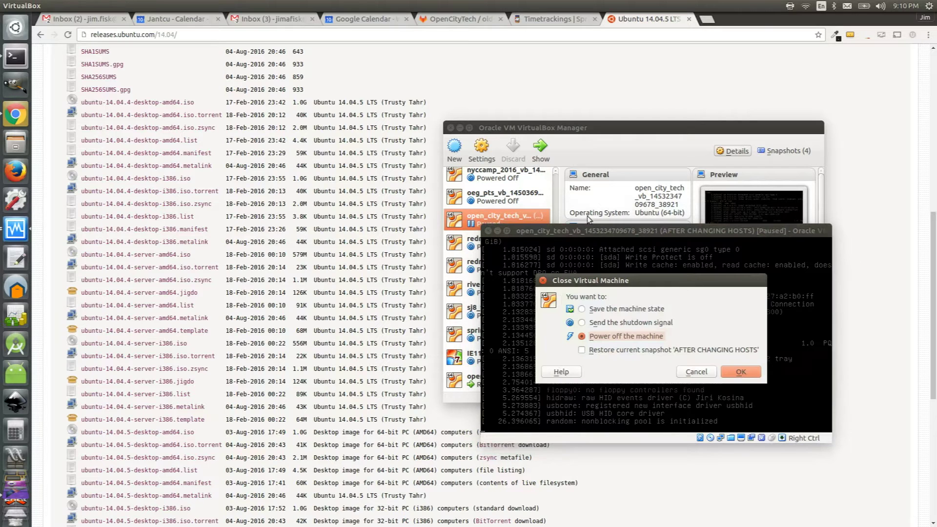
{"action": "left_click", "coordinate": [741, 373]}
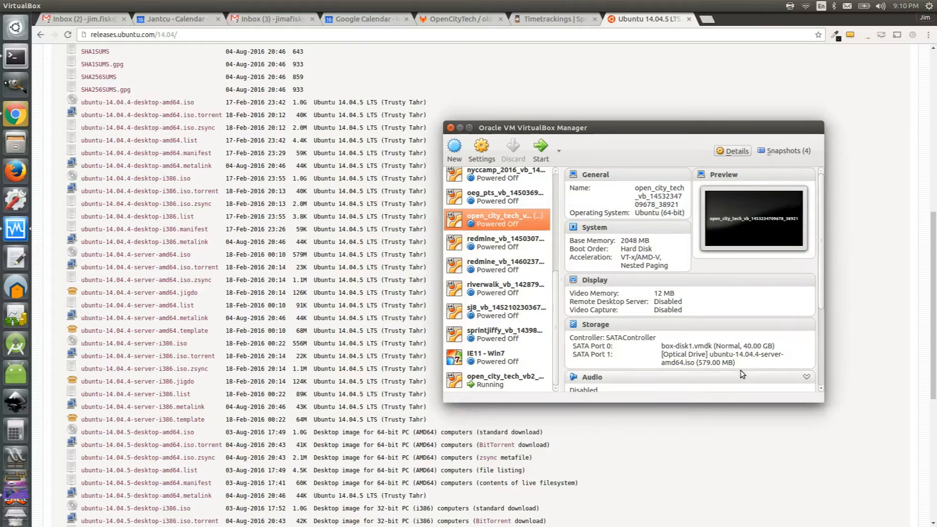
- In Settings > System, enable Optical and move it to the top of Boot Order, then confirm
{"action": "left_click", "coordinate": [481, 150]}
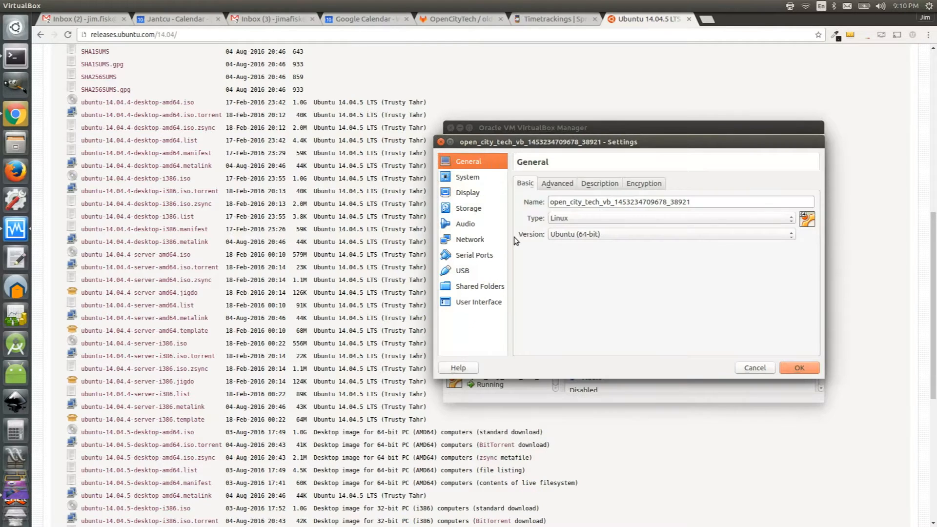
{"action": "left_click", "coordinate": [469, 193]}
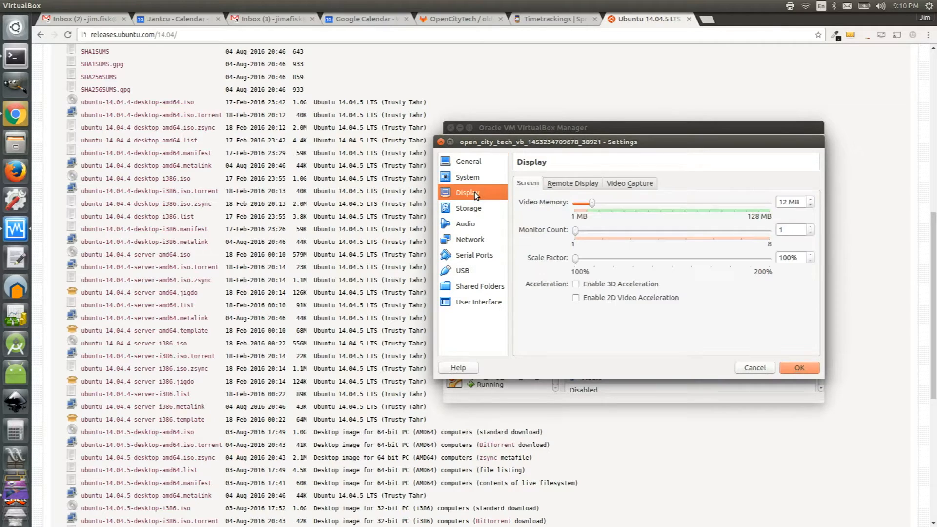
{"action": "left_click", "coordinate": [469, 178]}
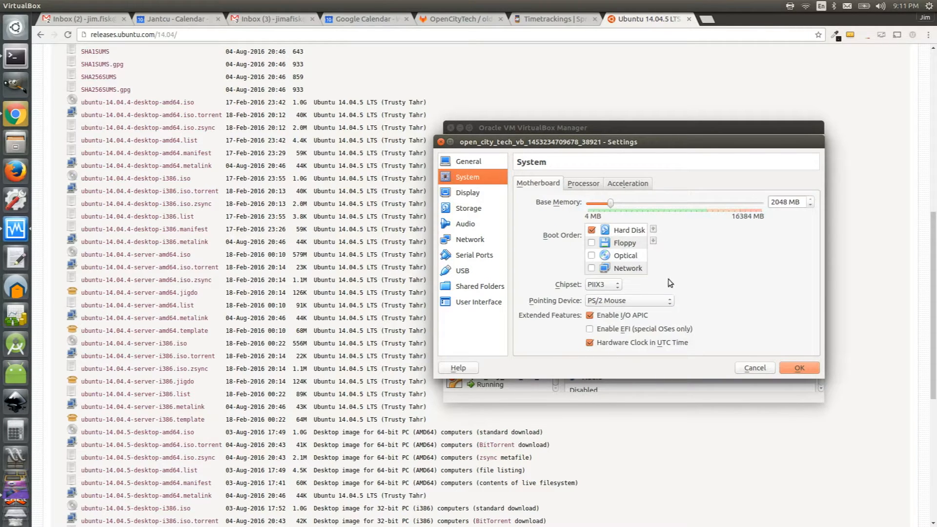
{"action": "left_click", "coordinate": [592, 256]}
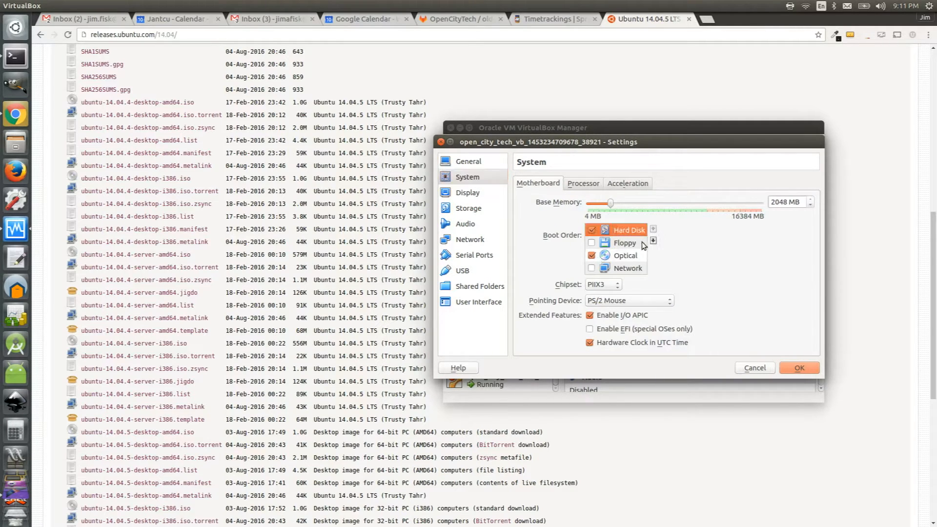
{"action": "left_click", "coordinate": [623, 256]}
{"action": "left_click", "coordinate": [653, 230]}
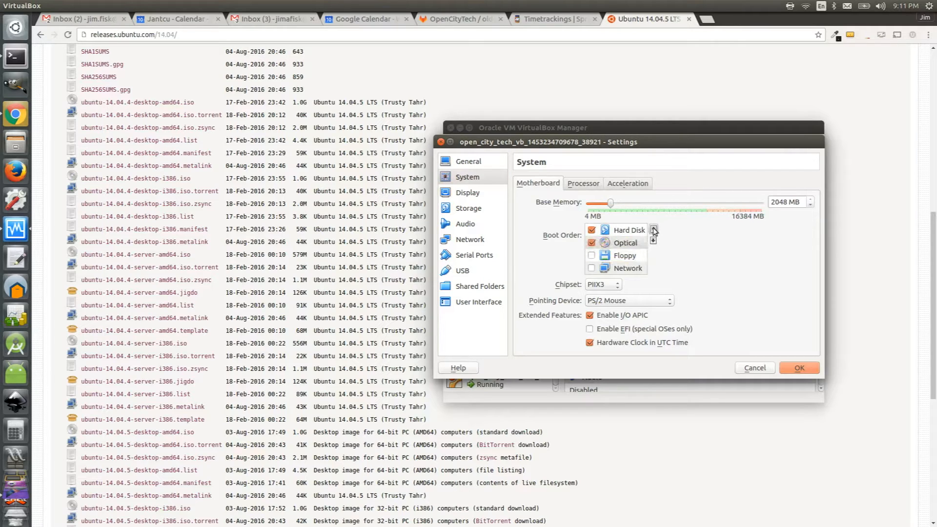
{"action": "left_click", "coordinate": [803, 368]}
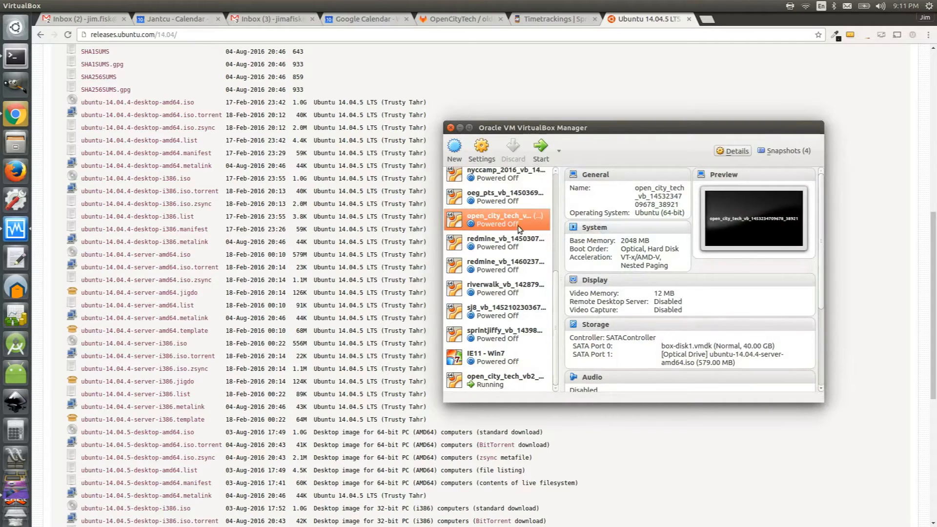
- Review the Storage settings' SATA controller and attached server amd64 ISO, then switch to Chrome
{"action": "left_click", "coordinate": [482, 150]}
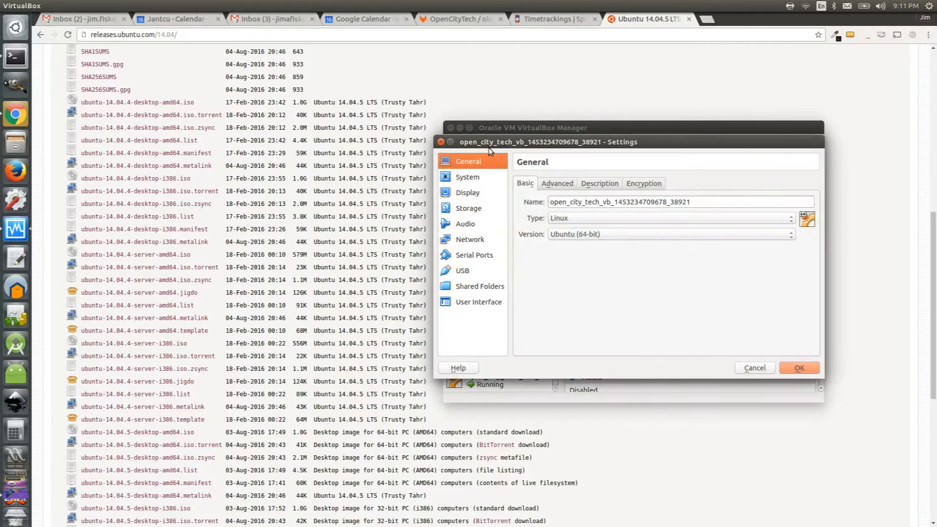
{"action": "left_click", "coordinate": [469, 208]}
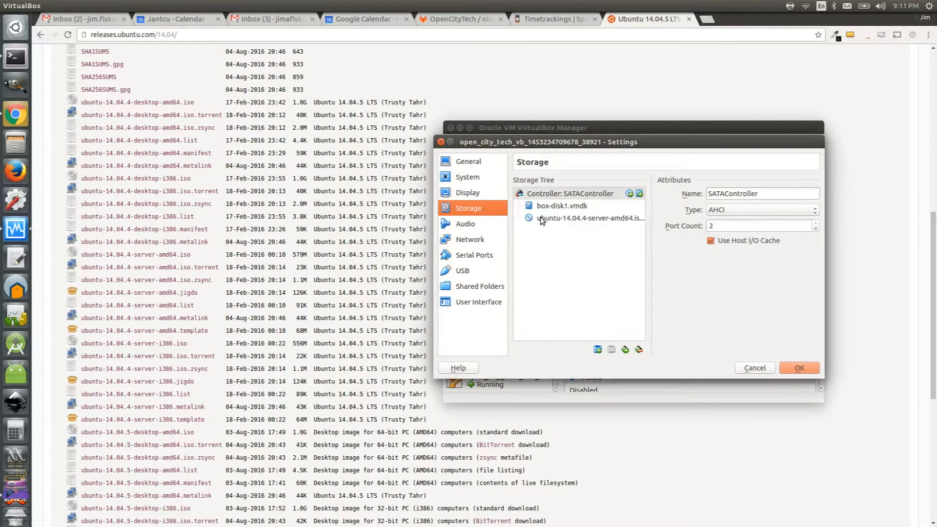
{"action": "left_click", "coordinate": [628, 219]}
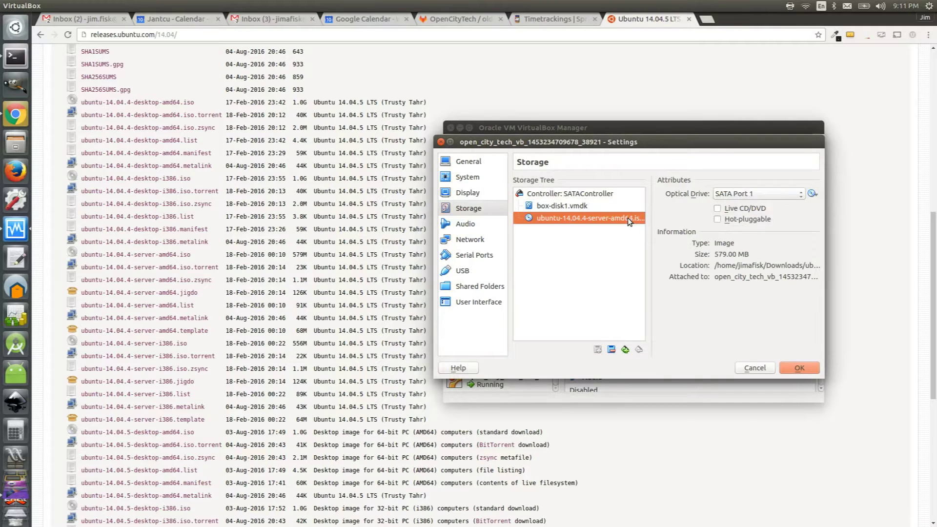
{"action": "left_click", "coordinate": [569, 194]}
{"action": "left_click", "coordinate": [578, 218]}
{"action": "left_click", "coordinate": [579, 193]}
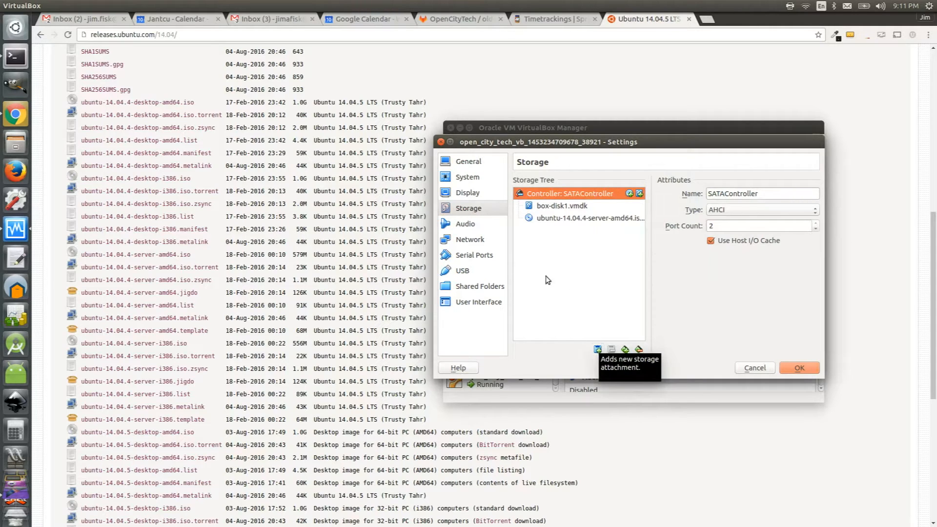
{"action": "left_click", "coordinate": [330, 236]}
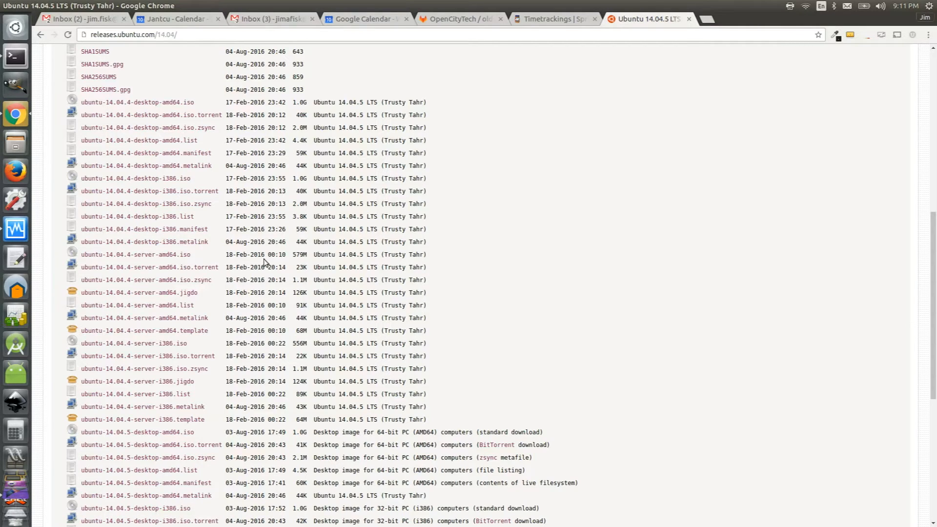
- Download ubuntu-14.04.4-desktop-i386.iso and bring up the finished download's options
{"action": "left_click", "coordinate": [153, 179]}
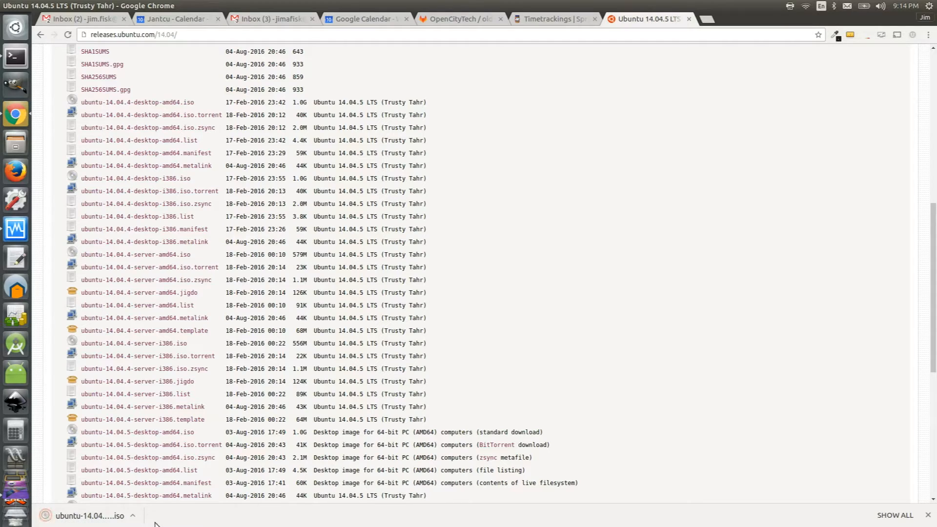
{"action": "left_click", "coordinate": [133, 516]}
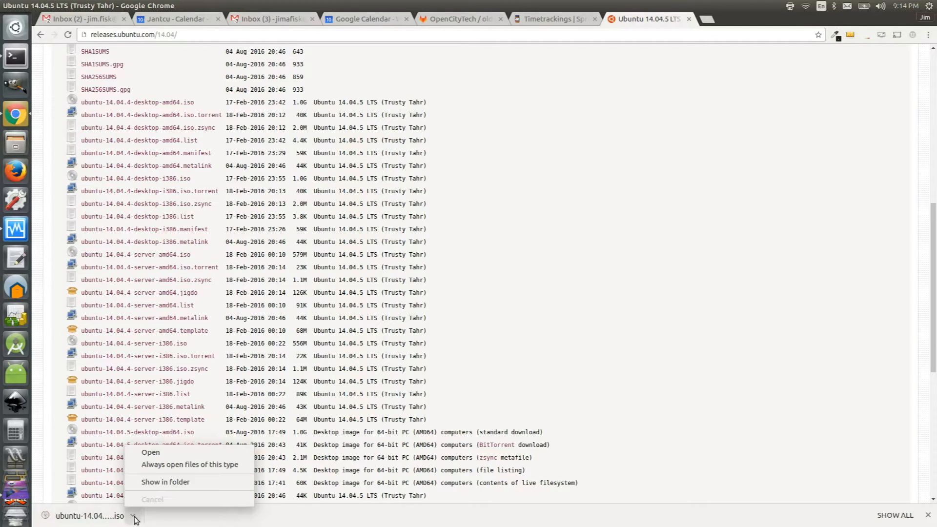
- Show the download in its Downloads folder, select the server-amd64 ISO, and return to the browser
{"action": "left_click", "coordinate": [165, 481]}
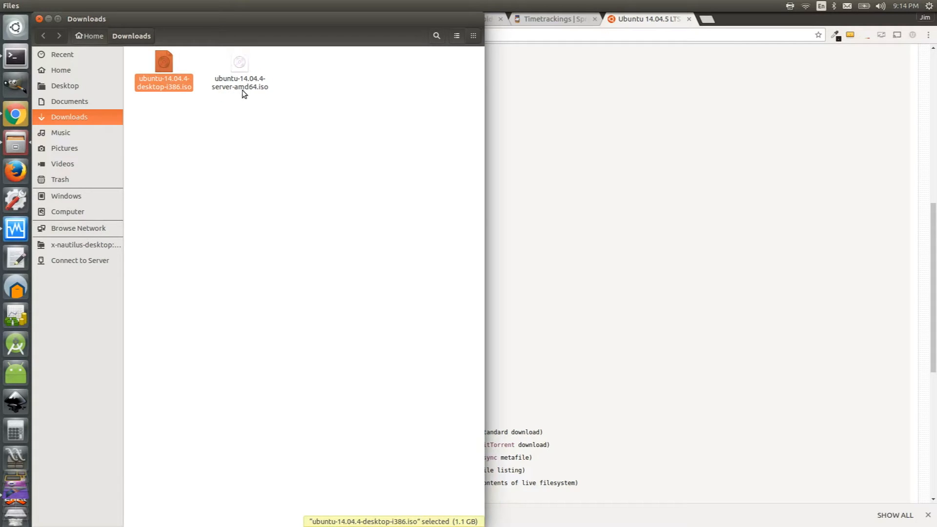
{"action": "left_click", "coordinate": [256, 91]}
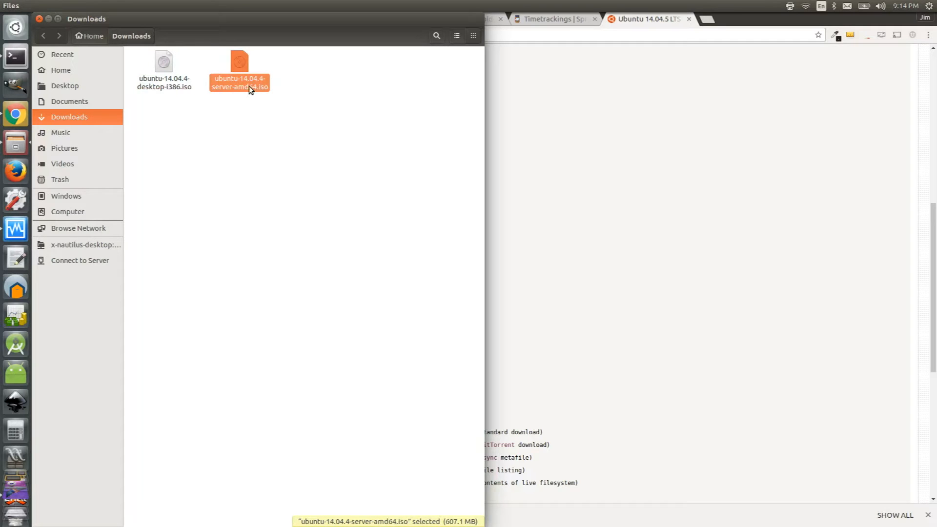
{"action": "left_click", "coordinate": [590, 155]}
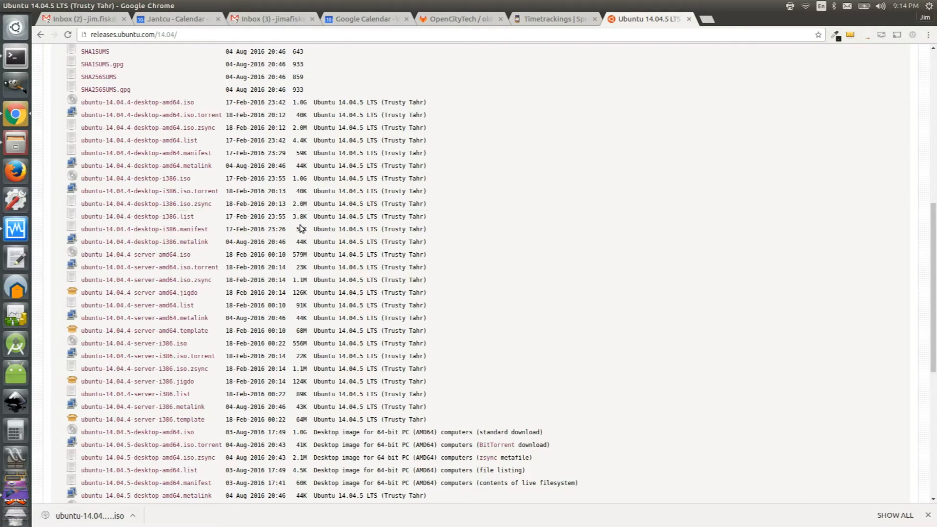
- Add a SATA optical drive holding ubuntu-14.04.4-server-amd64.iso and check which port it occupies
{"action": "key", "text": "alt+Tab"}
{"action": "key", "text": "Tab"}
{"action": "key", "text": "Tab"}
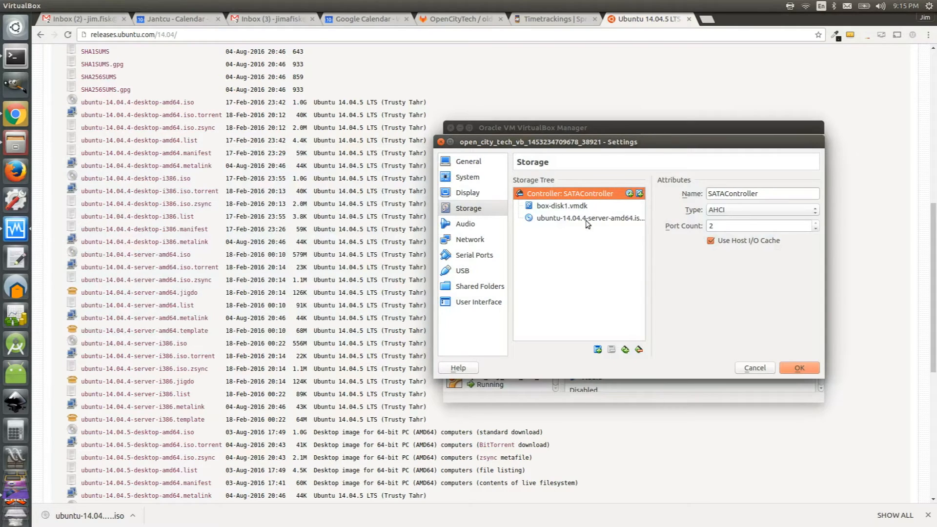
{"action": "left_click", "coordinate": [599, 351]}
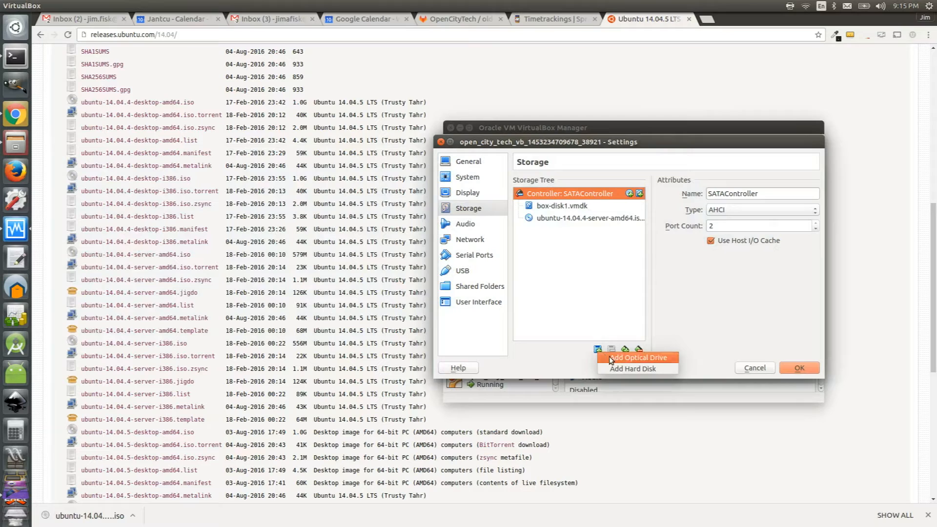
{"action": "left_click", "coordinate": [613, 358]}
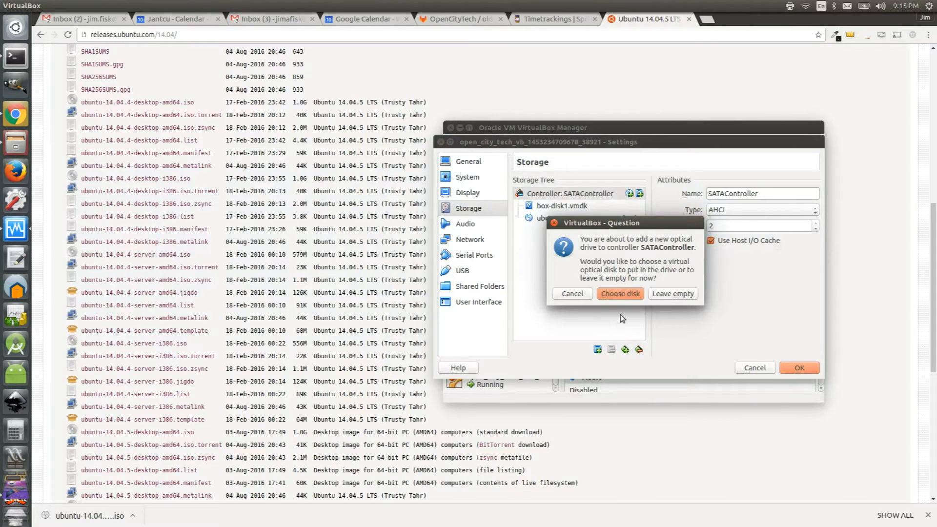
{"action": "left_click", "coordinate": [621, 293]}
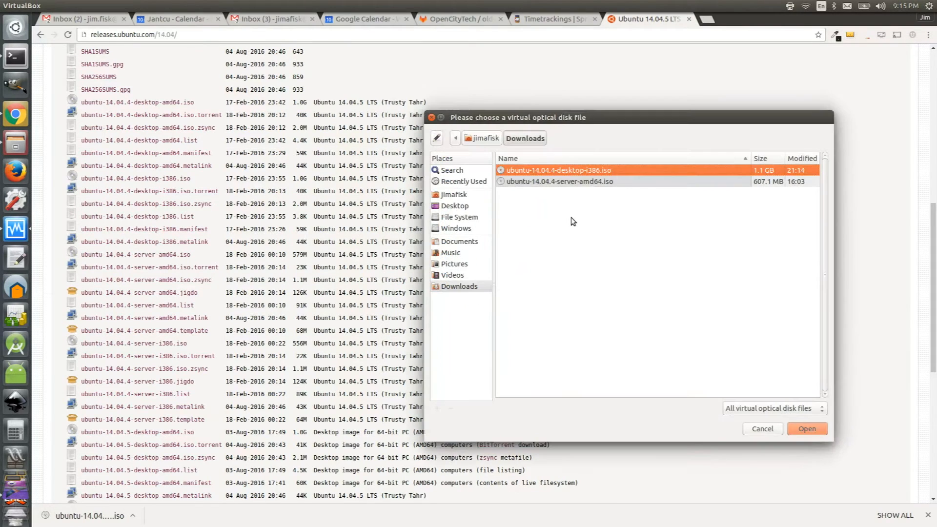
{"action": "left_click", "coordinate": [581, 183]}
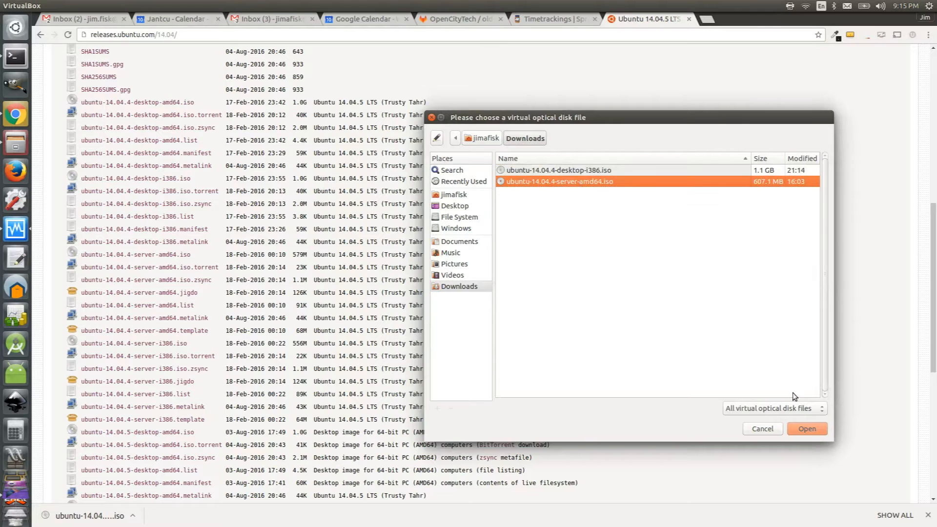
{"action": "left_click", "coordinate": [806, 430]}
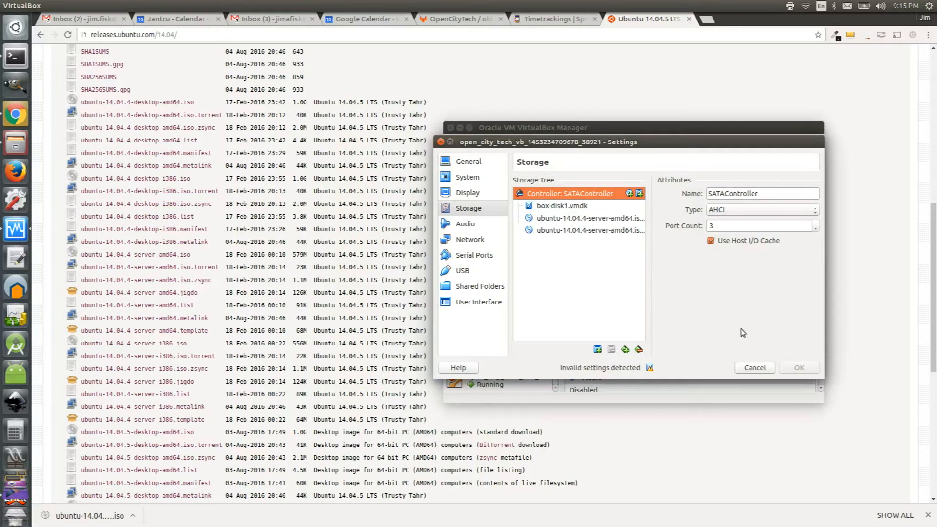
{"action": "left_click", "coordinate": [630, 217]}
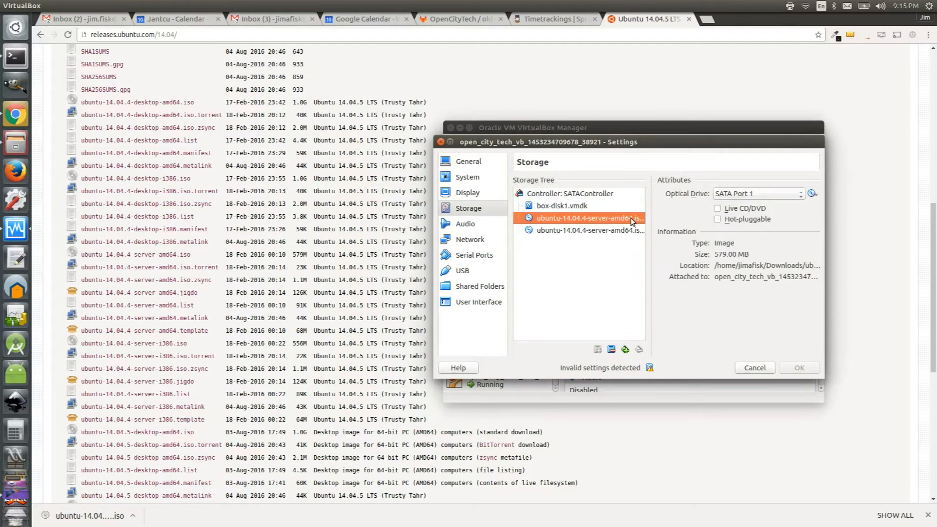
{"action": "left_click", "coordinate": [624, 218]}
- Close Settings, start the VM normally and choose 'Rescue a broken system' from the boot menu
{"action": "left_click", "coordinate": [441, 144]}
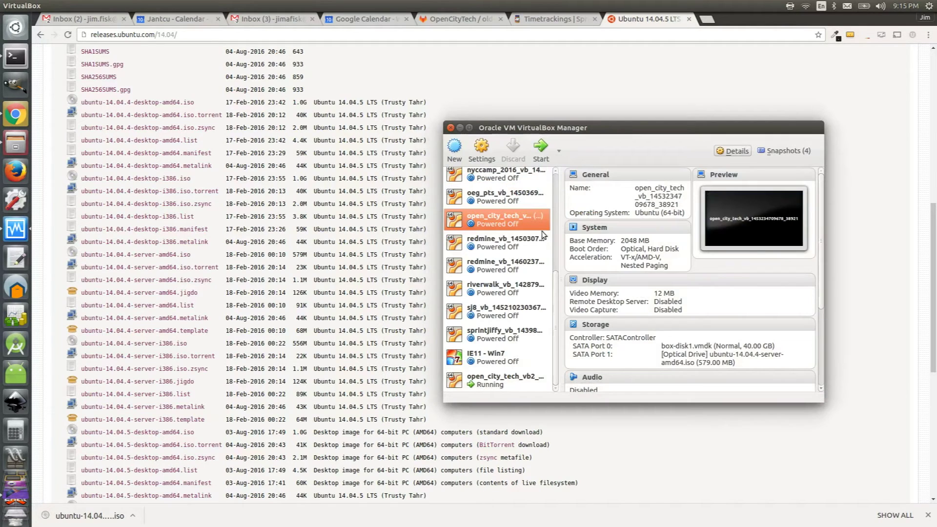
{"action": "right_click", "coordinate": [508, 224]}
{"action": "mouse_move", "coordinate": [529, 280]}
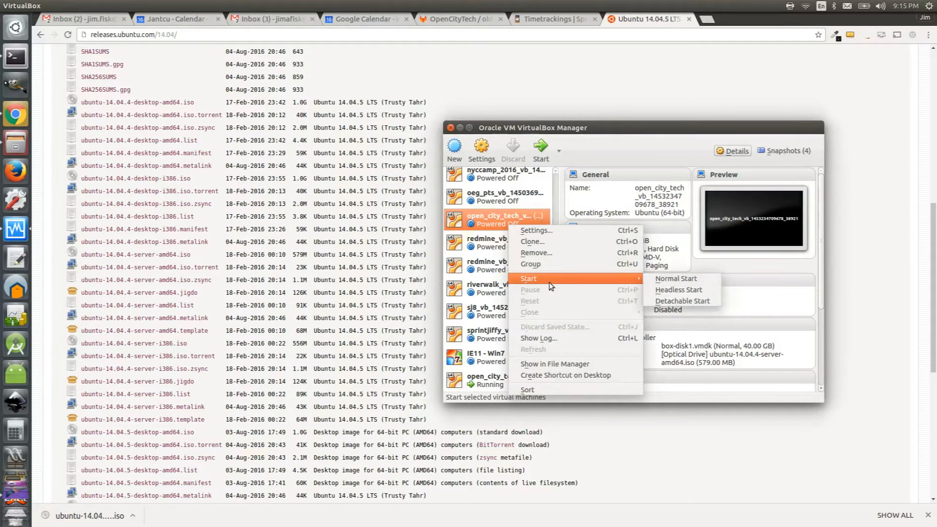
{"action": "left_click", "coordinate": [657, 280]}
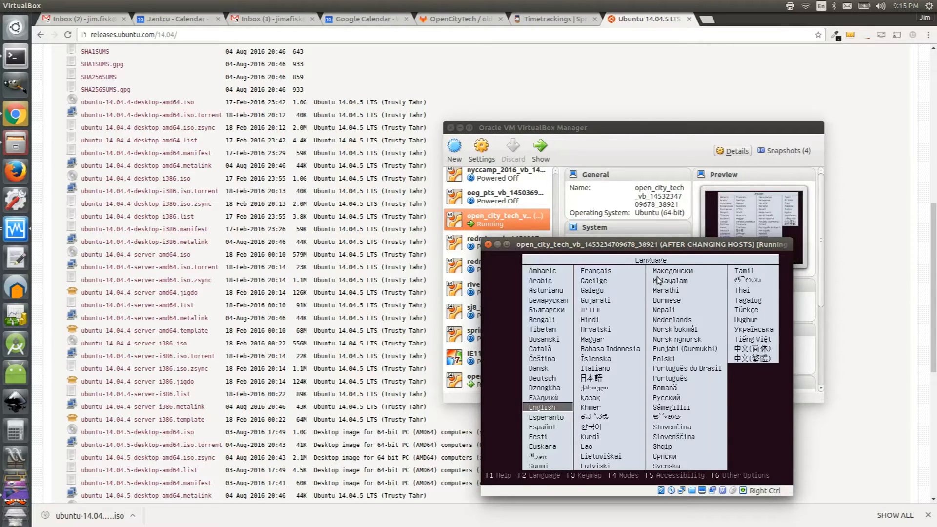
{"action": "key", "text": "Return"}
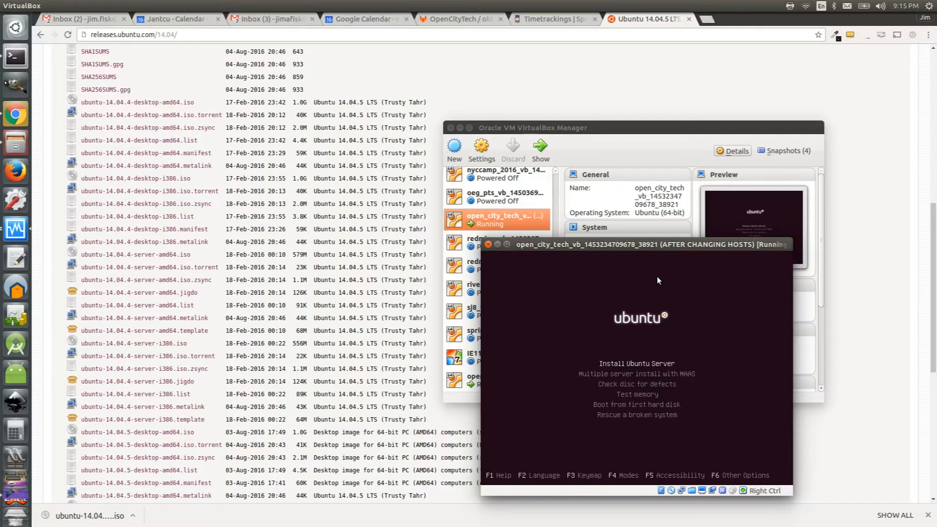
{"action": "key", "text": "Down"}
{"action": "key", "text": "Down"}
{"action": "key", "text": "Down"}
{"action": "key", "text": "Down"}
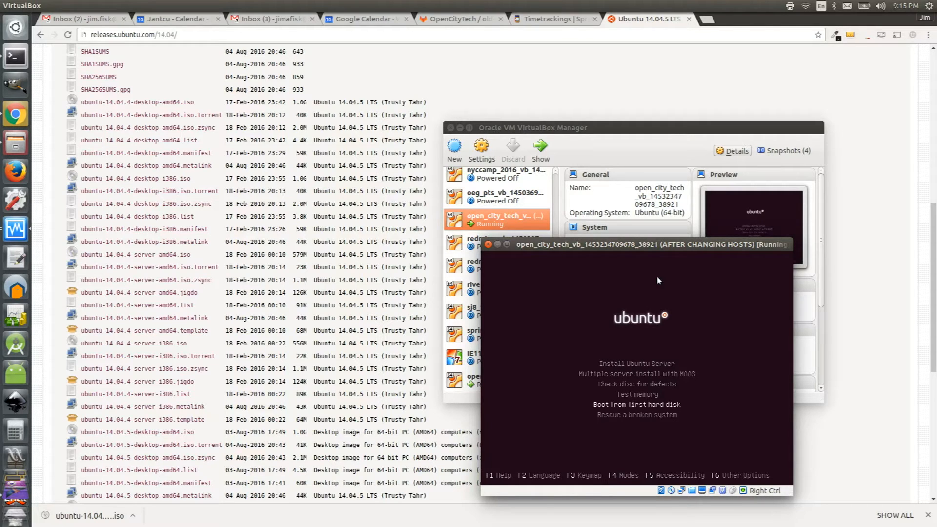
{"action": "key", "text": "Down"}
{"action": "key", "text": "Return"}
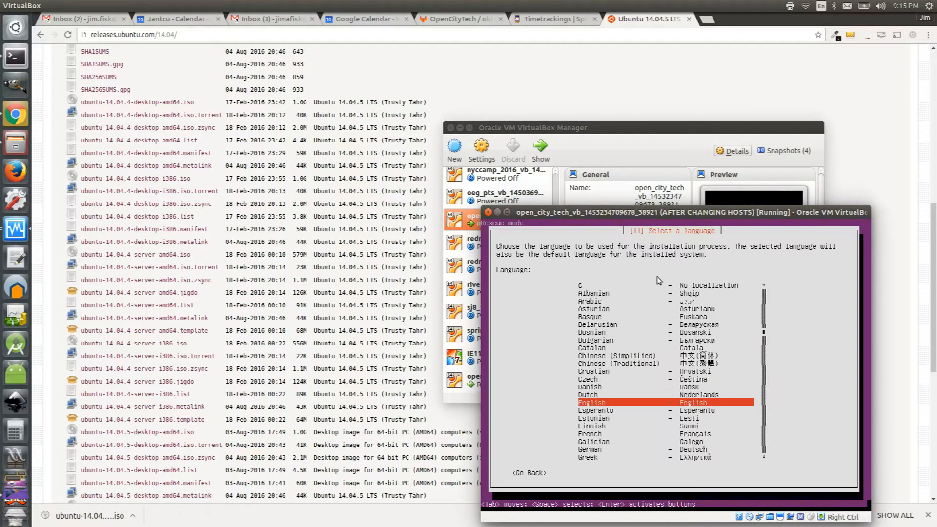
- Accept English language, United States location and English keyboard without layout detection
{"action": "key", "text": "Return"}
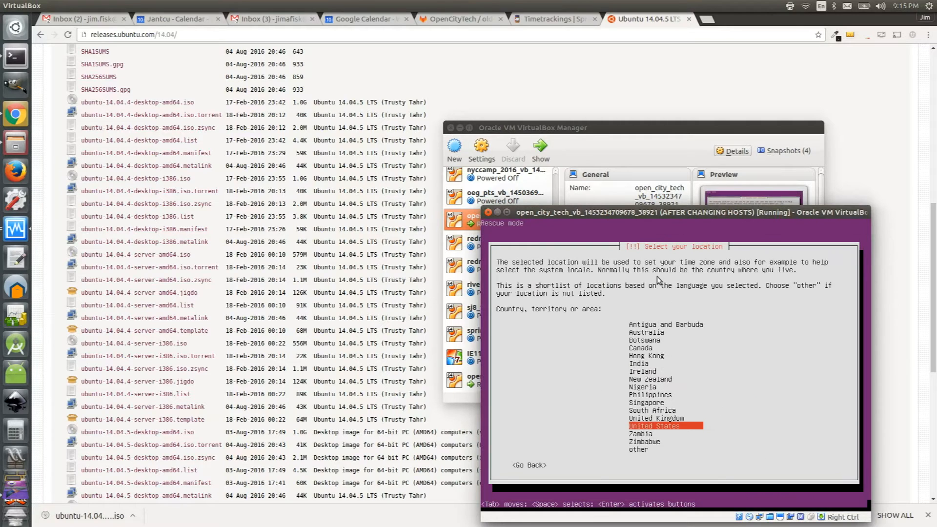
{"action": "key", "text": "Return"}
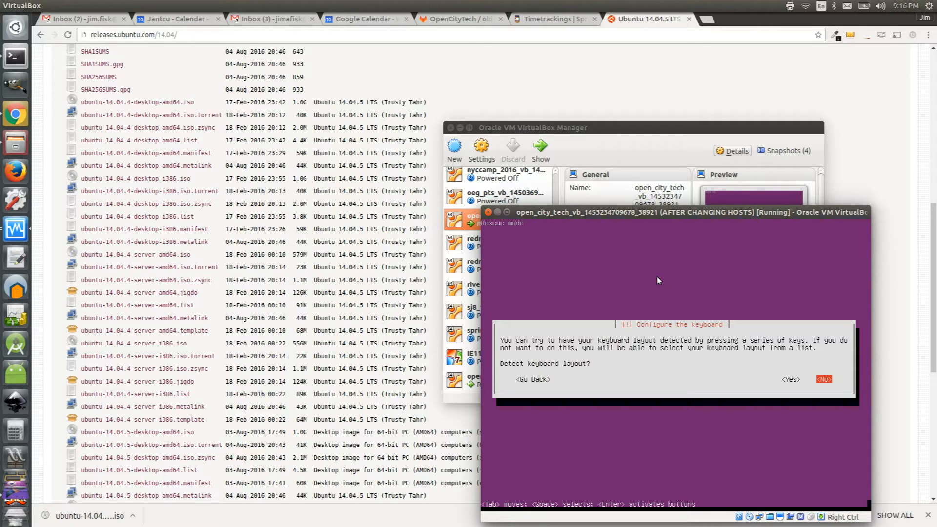
{"action": "key", "text": "Return"}
{"action": "key", "text": "Return"}
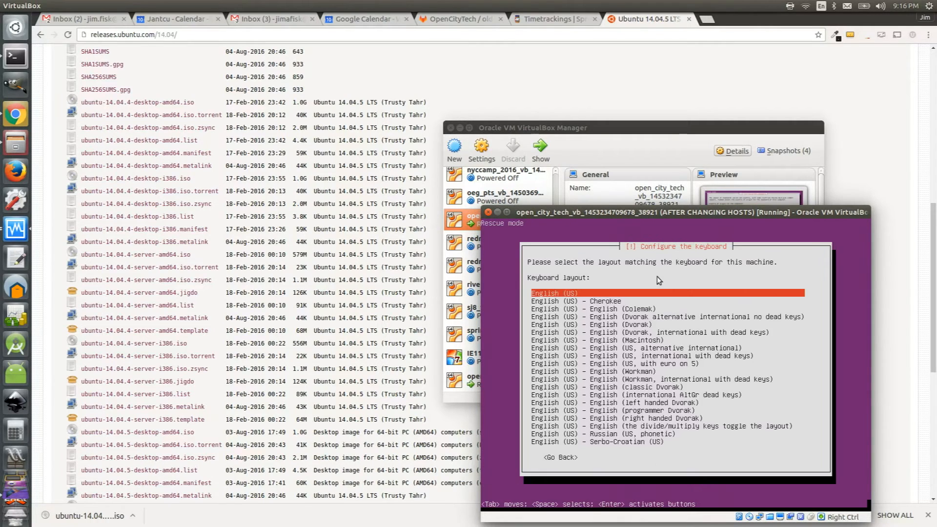
{"action": "key", "text": "Return"}
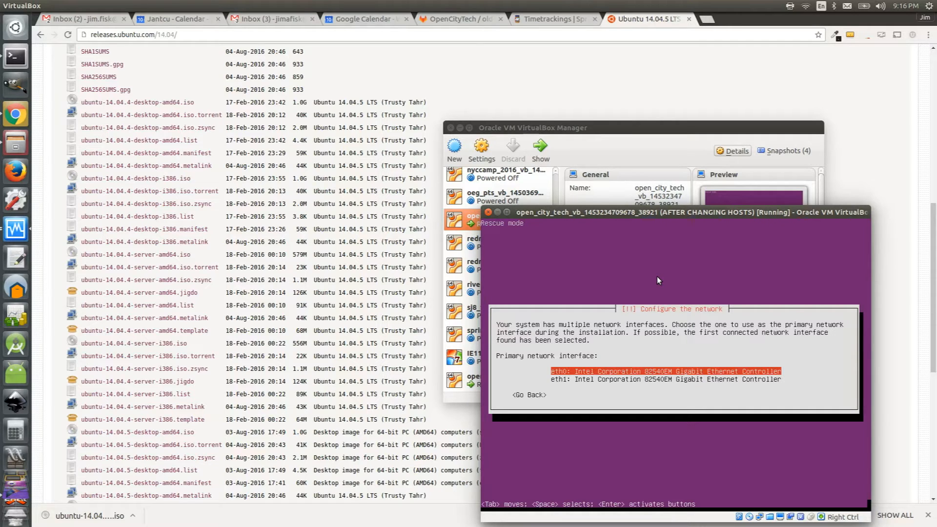
- Accept eth0, hostname 'ubuntu' and America/New_York, then execute a shell in /dev/sda1
{"action": "key", "text": "Return"}
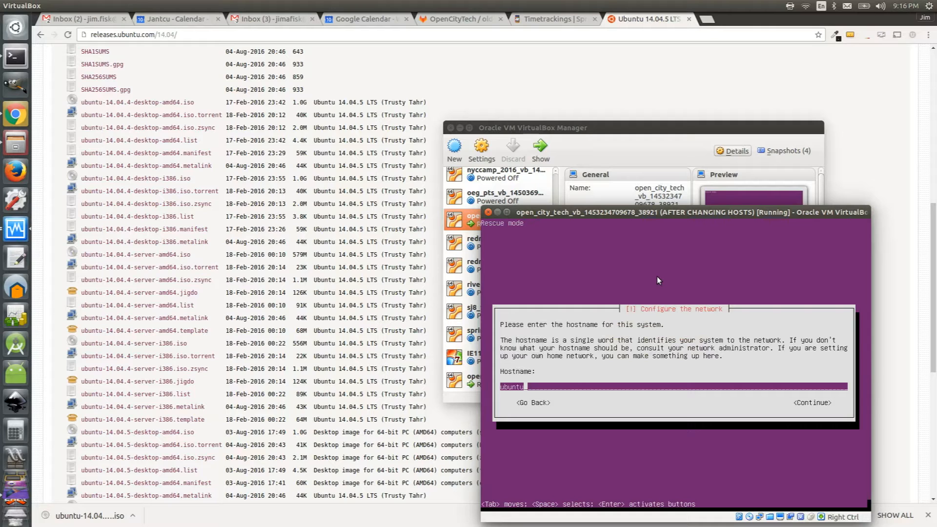
{"action": "key", "text": "Return"}
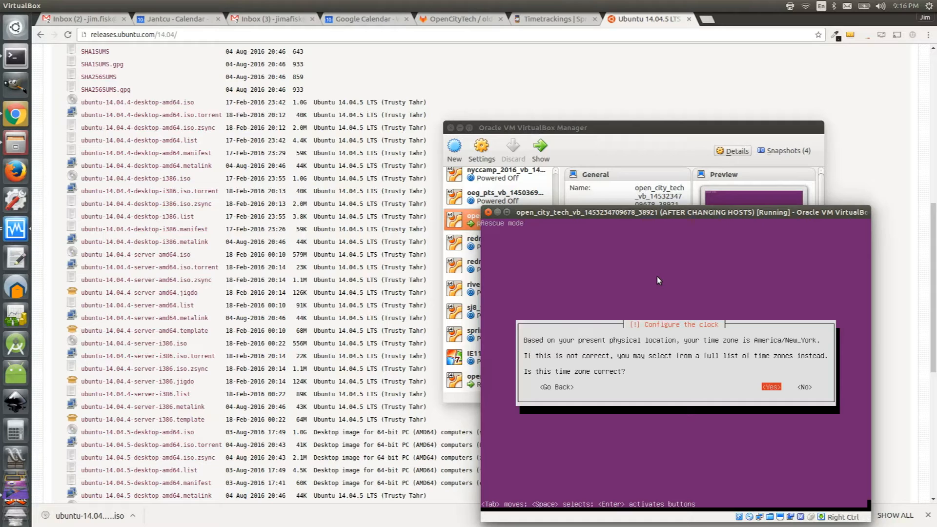
{"action": "key", "text": "Return"}
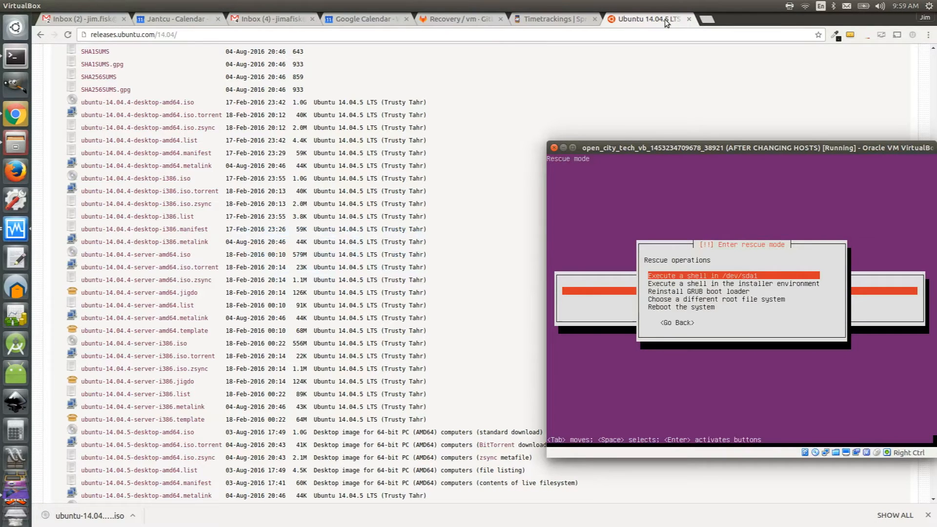
{"action": "key", "text": "Return"}
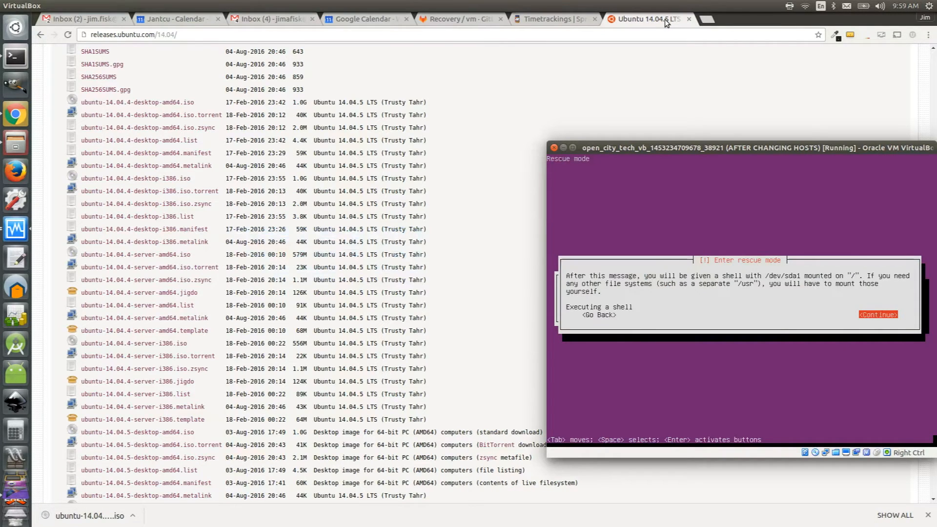
{"action": "key", "text": "Return"}
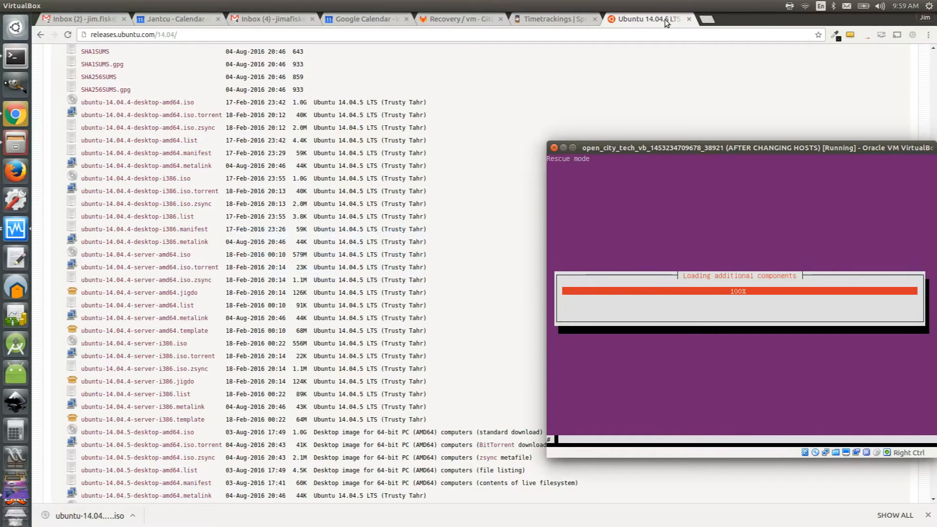
{"action": "type", "text": "pwd"}
- Run pwd, cd /var/www/oct_pws and ls -lah to list the site files including hidden ones
{"action": "key", "text": "Return"}
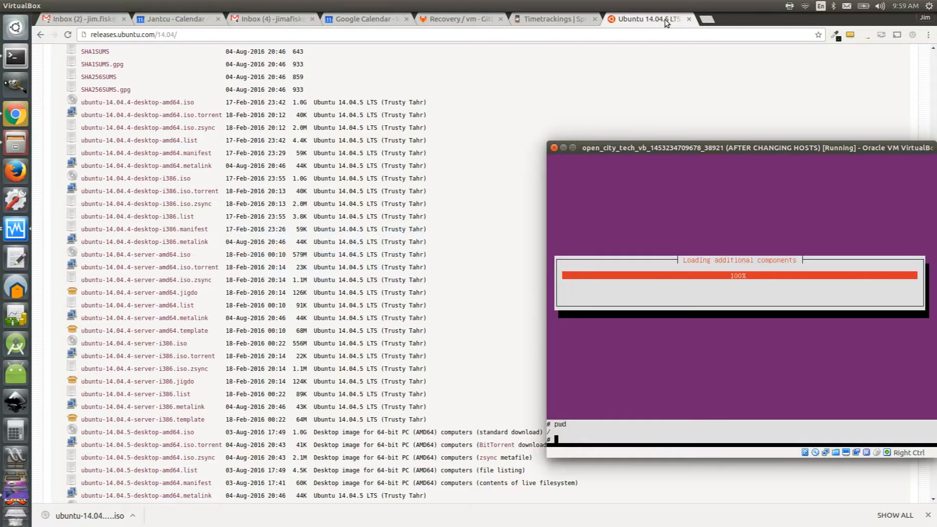
{"action": "type", "text": "cd "}
{"action": "type", "text": "/var/www"}
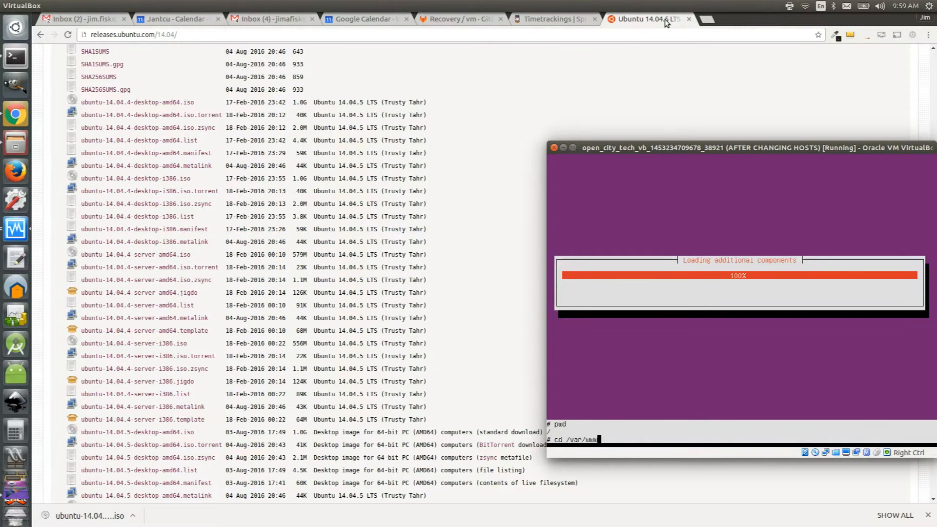
{"action": "type", "text": "/"}
{"action": "type", "text": "oct_p"}
{"action": "type", "text": "ws"}
{"action": "key", "text": "Return"}
{"action": "type", "text": "ls -lah"}
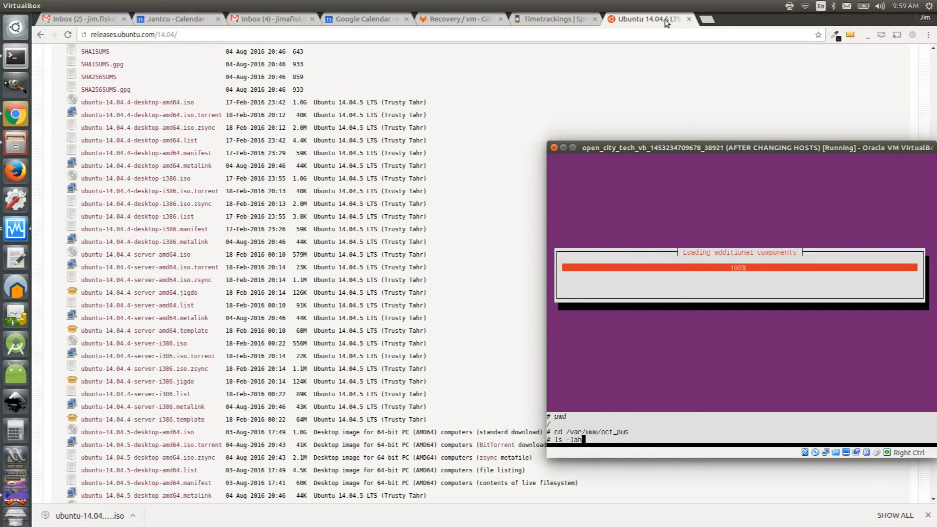
{"action": "key", "text": "Return"}
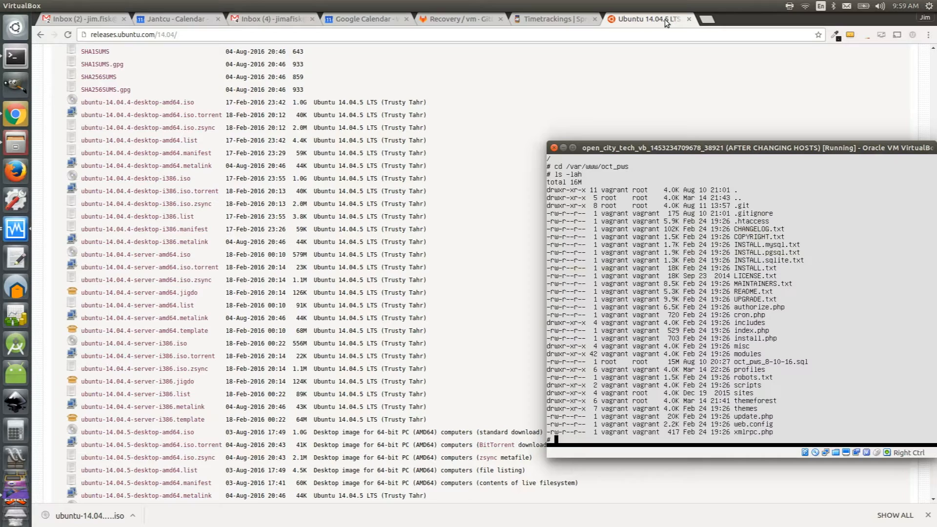
{"action": "type", "text": "git status"}
- Run git status, git log and git remote -v, glance at the GitLab Recovery/vm page, and return to the VM
{"action": "key", "text": "Return"}
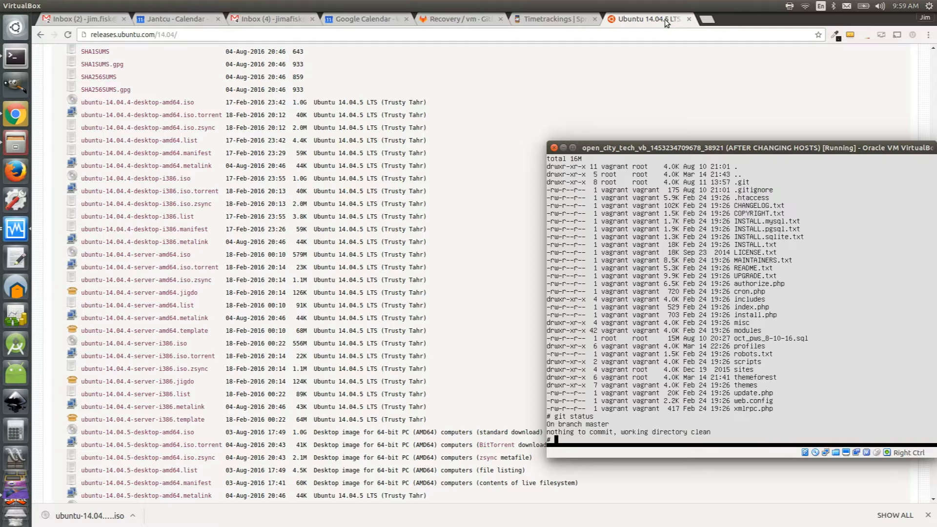
{"action": "type", "text": "git log"}
{"action": "key", "text": "Return"}
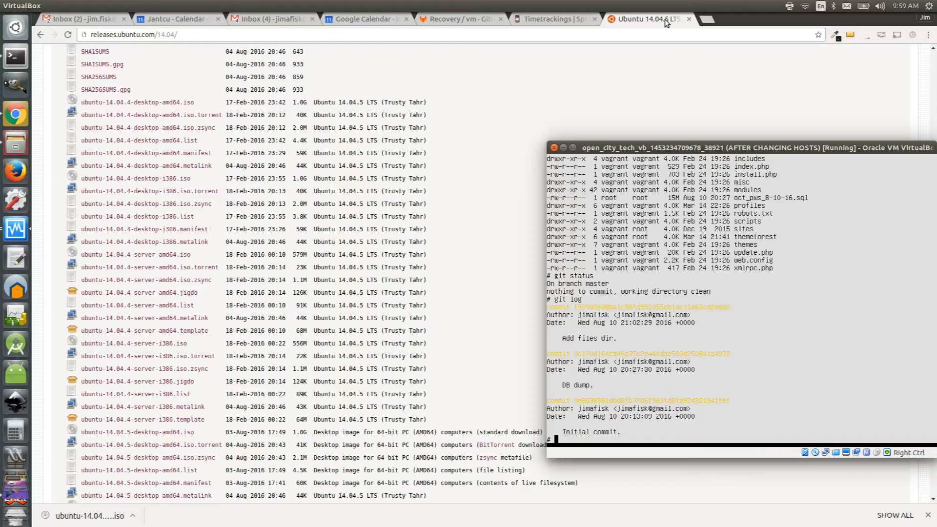
{"action": "type", "text": "git remote -"}
{"action": "type", "text": "v"}
{"action": "key", "text": "Return"}
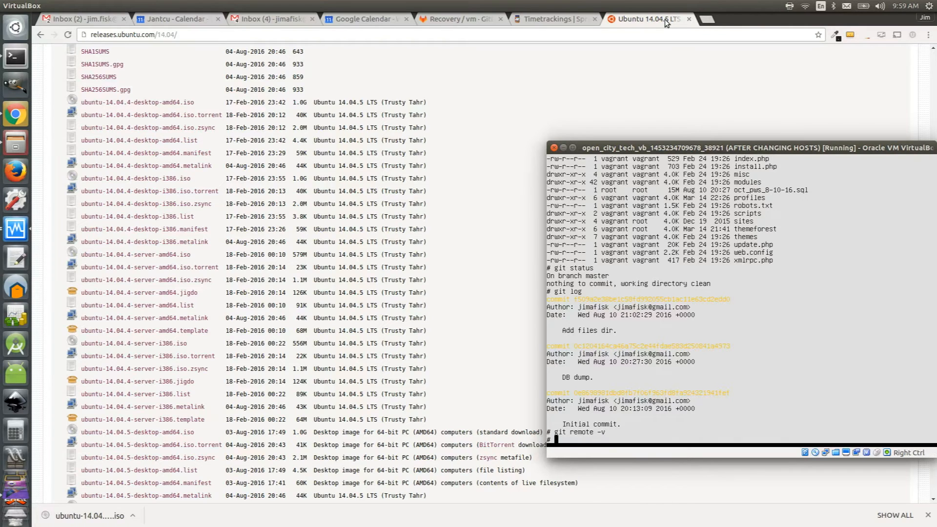
{"action": "left_click", "coordinate": [472, 19]}
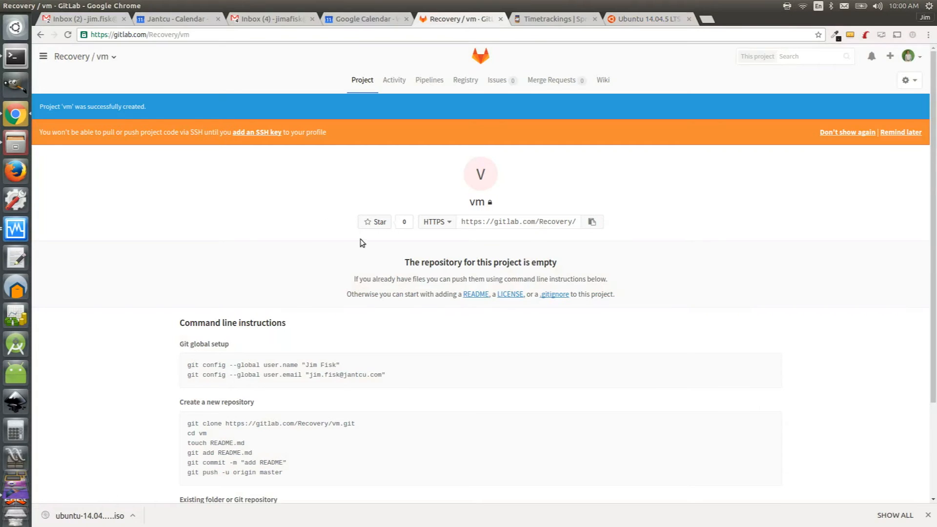
{"action": "scroll", "coordinate": [296, 228], "scroll_direction": "down", "scroll_amount": 5}
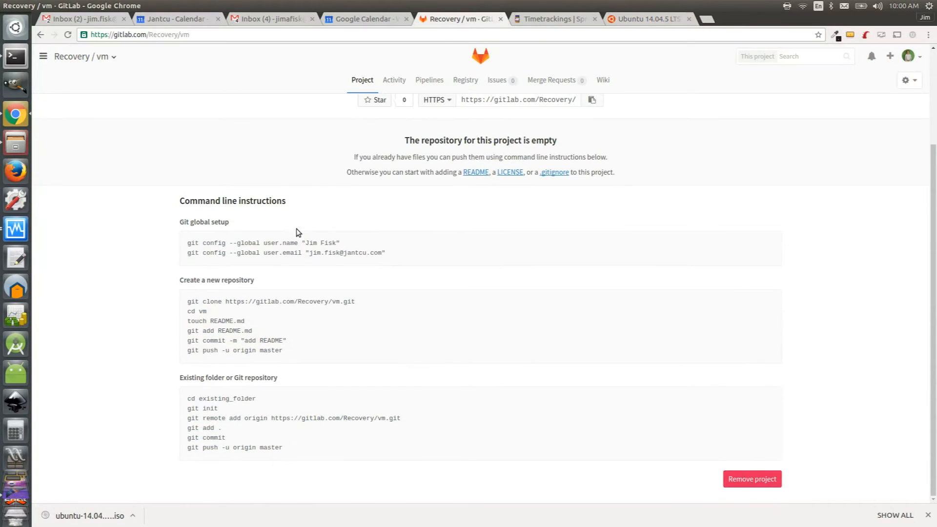
{"action": "key", "text": "alt+Tab"}
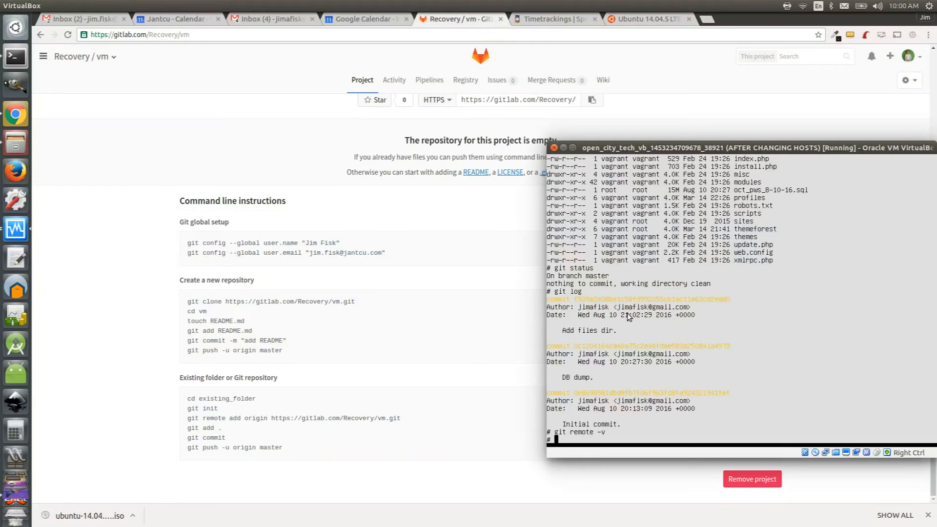
{"action": "type", "text": "git remote"}
{"action": "type", "text": " add "}
{"action": "type", "text": "origin"}
{"action": "type", "text": " https"}
{"action": "type", "text": ":"}
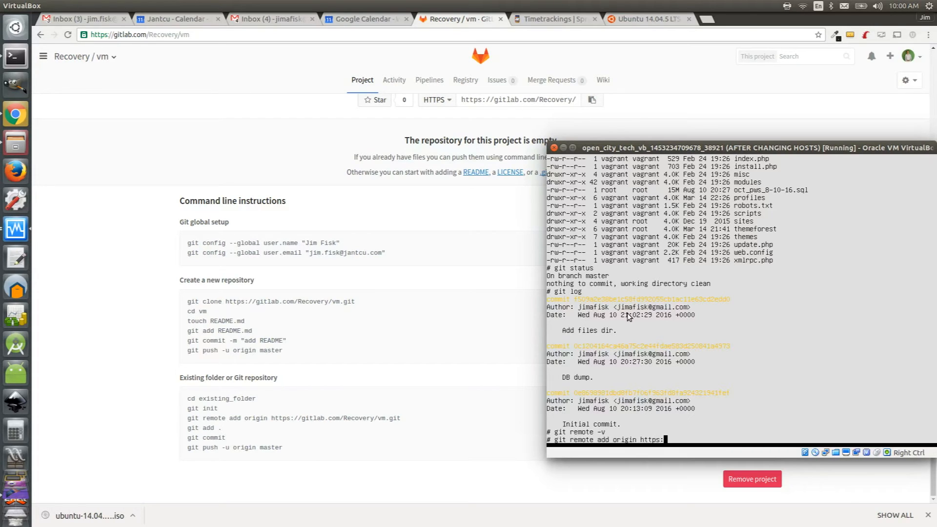
{"action": "type", "text": "//gitlab"}
{"action": "type", "text": ".com"}
{"action": "type", "text": "/Recovery"}
{"action": "type", "text": "/vm"}
{"action": "type", "text": "."}
{"action": "type", "text": "git"}
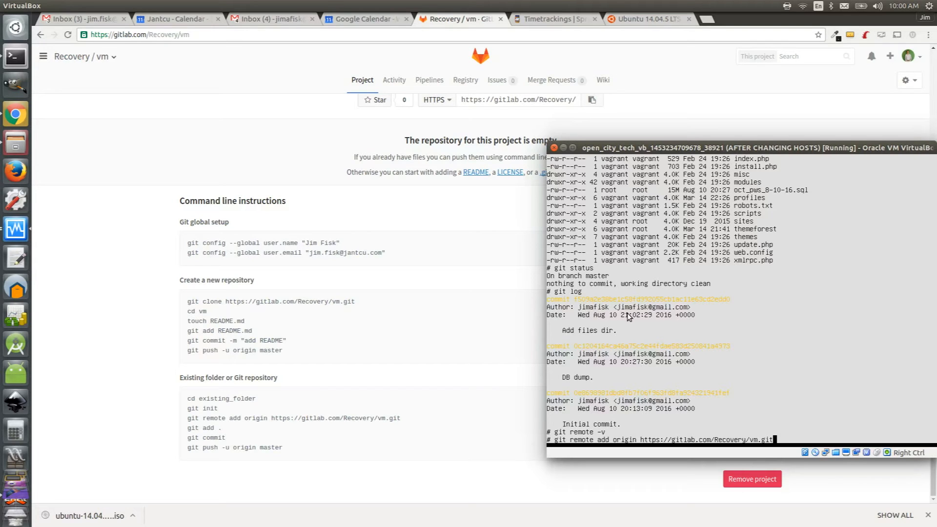
{"action": "key", "text": "Return"}
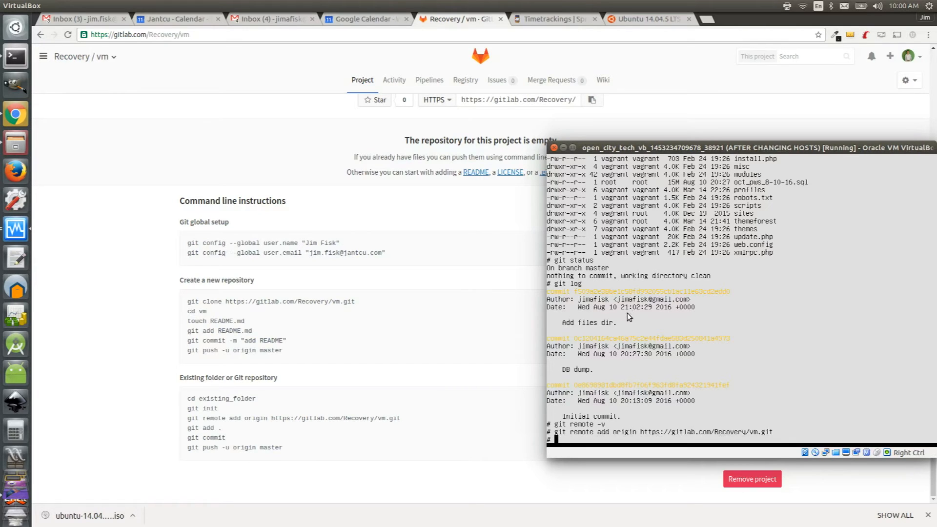
{"action": "type", "text": "git remote -"}
{"action": "type", "text": "v"}
{"action": "key", "text": "Return"}
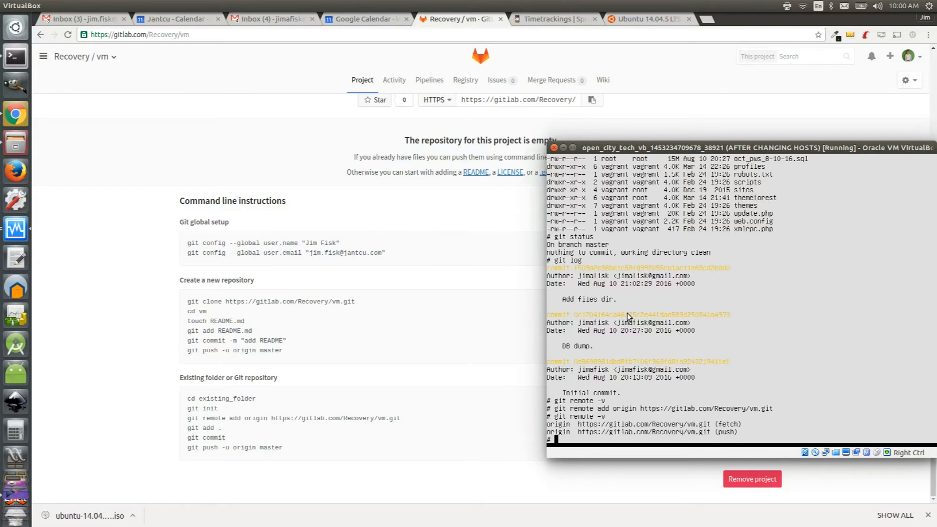
{"action": "type", "text": "git push -"}
{"action": "type", "text": "u"}
{"action": "type", "text": " origin"}
{"action": "type", "text": " master"}
- Run git push -u origin master, then ping google.com and 8.8.8.8 to find name resolution failing
{"action": "key", "text": "Return"}
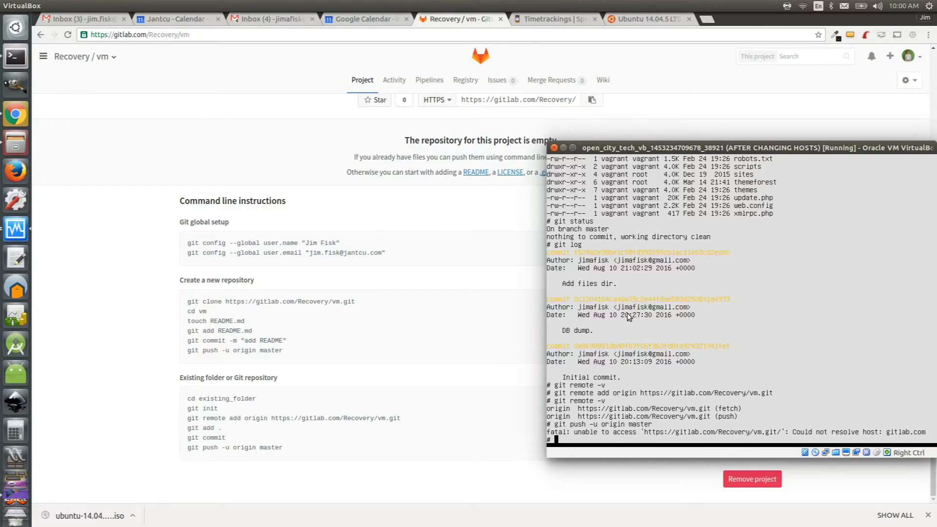
{"action": "type", "text": "ping "}
{"action": "type", "text": "google"}
{"action": "type", "text": ".com"}
{"action": "key", "text": "Return"}
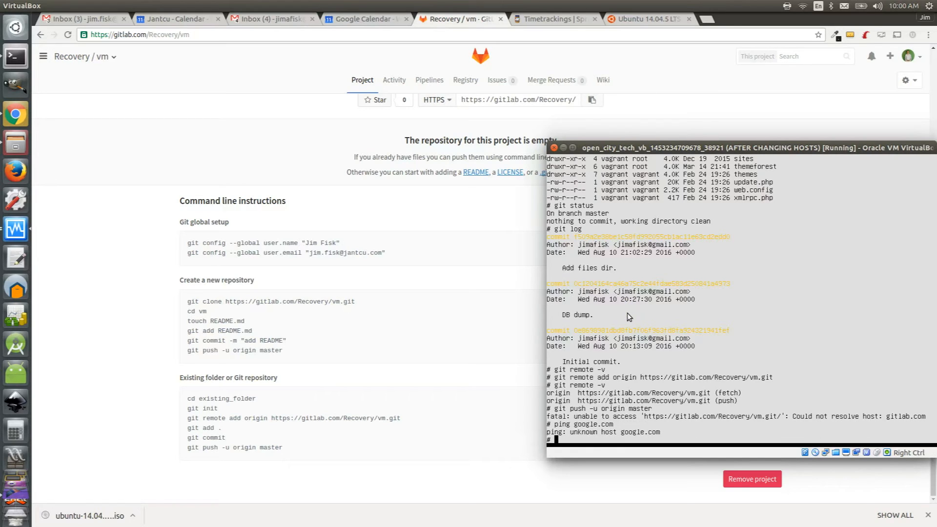
{"action": "type", "text": "ping "}
{"action": "type", "text": "9"}
{"action": "key", "text": "BackSpace"}
{"action": "type", "text": "8.8.8.8"}
{"action": "key", "text": "Return"}
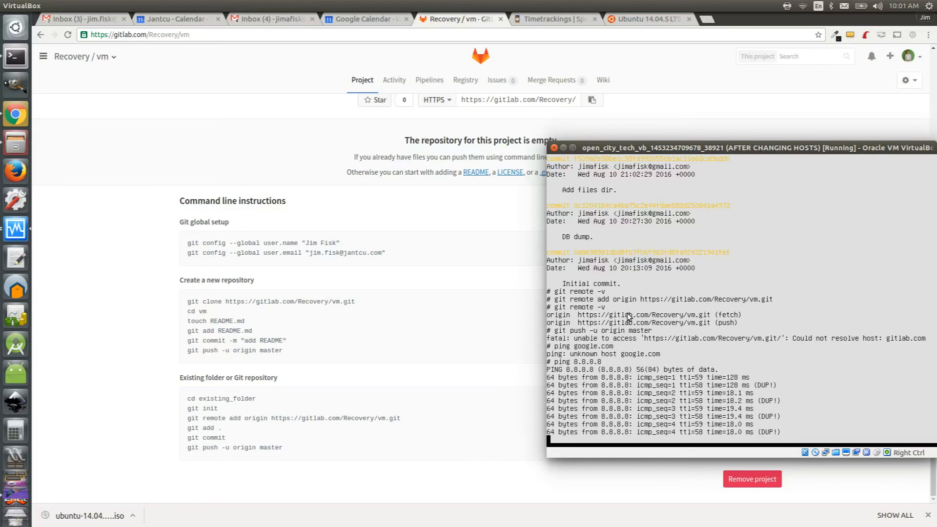
{"action": "key", "text": "ctrl+c"}
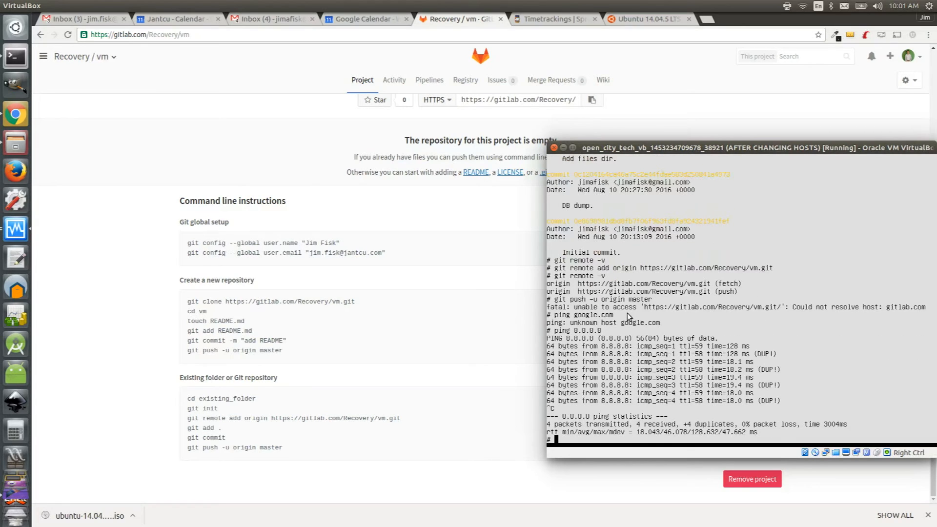
{"action": "type", "text": "s"}
- Clear the stray character and bring the GitLab page in Chrome forward with its context menu
{"action": "key", "text": "BackSpace"}
{"action": "left_click", "coordinate": [135, 227]}
{"action": "right_click", "coordinate": [135, 223]}
- Read gitlab.com's remote address 104.210.2.228 from the reloaded page's application .js request headers, then return to the VM
{"action": "left_click", "coordinate": [185, 324]}
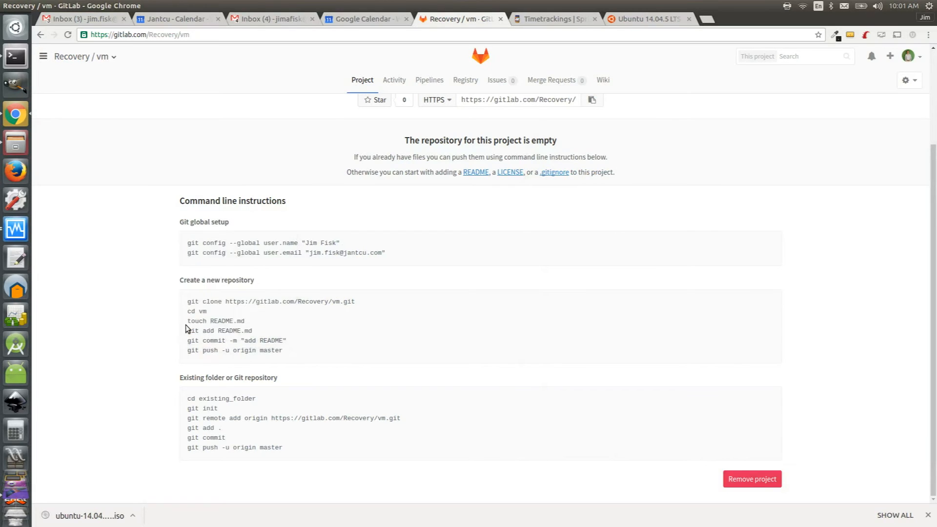
{"action": "left_click", "coordinate": [171, 257]}
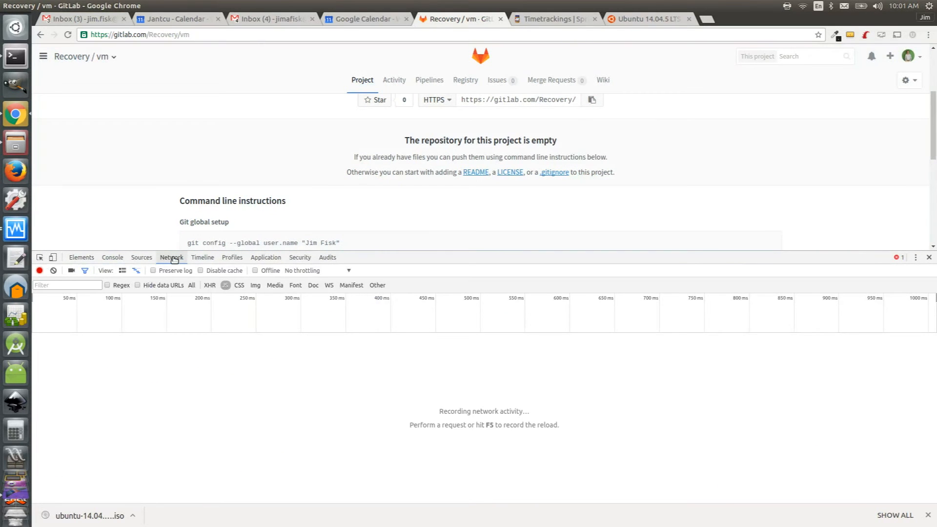
{"action": "key", "text": "F5"}
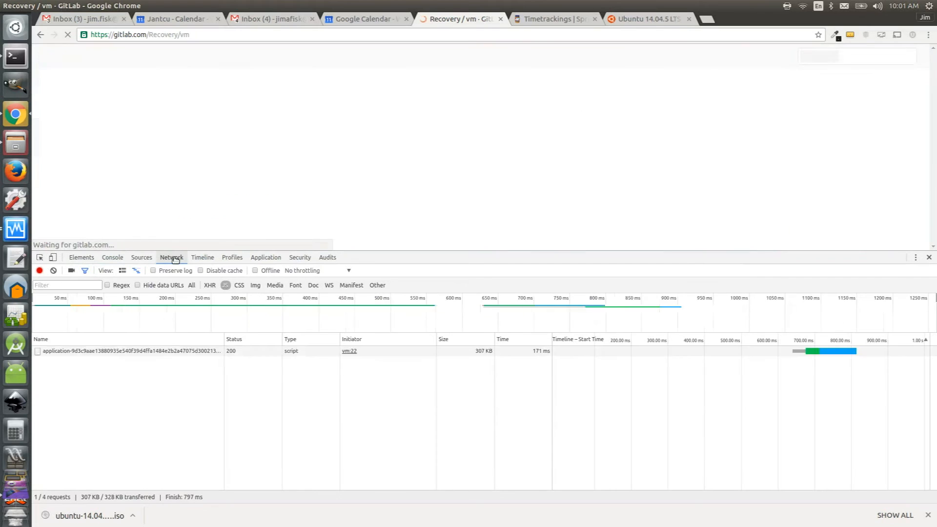
{"action": "left_click", "coordinate": [77, 351]}
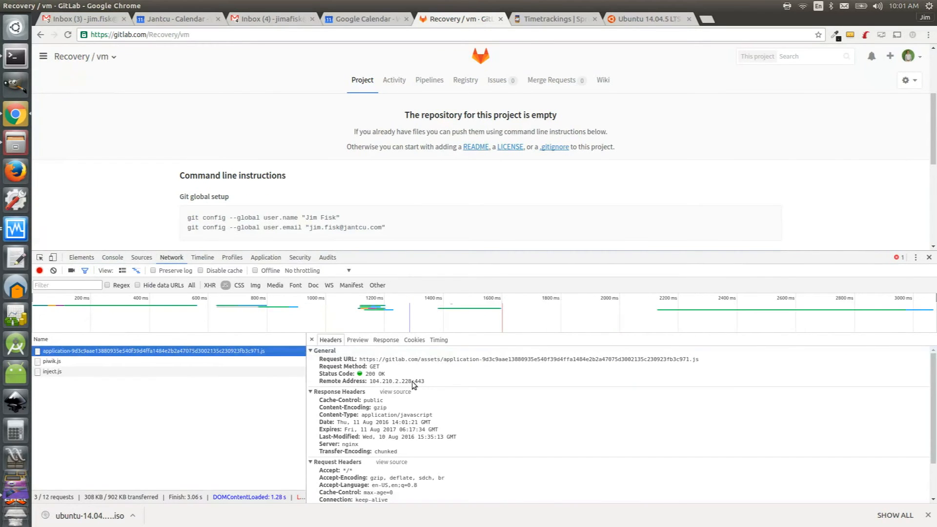
{"action": "left_click_drag", "start_coordinate": [417, 381], "coordinate": [370, 382]}
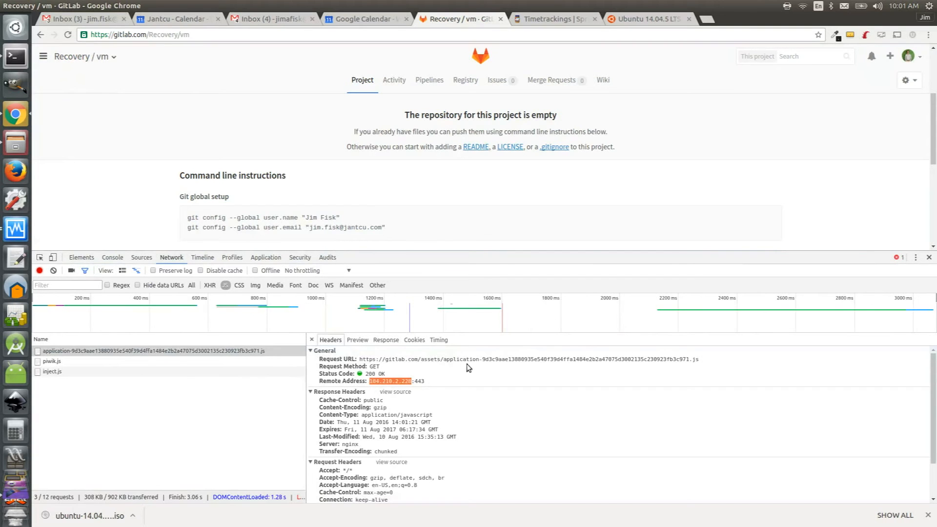
{"action": "key", "text": "alt+Tab"}
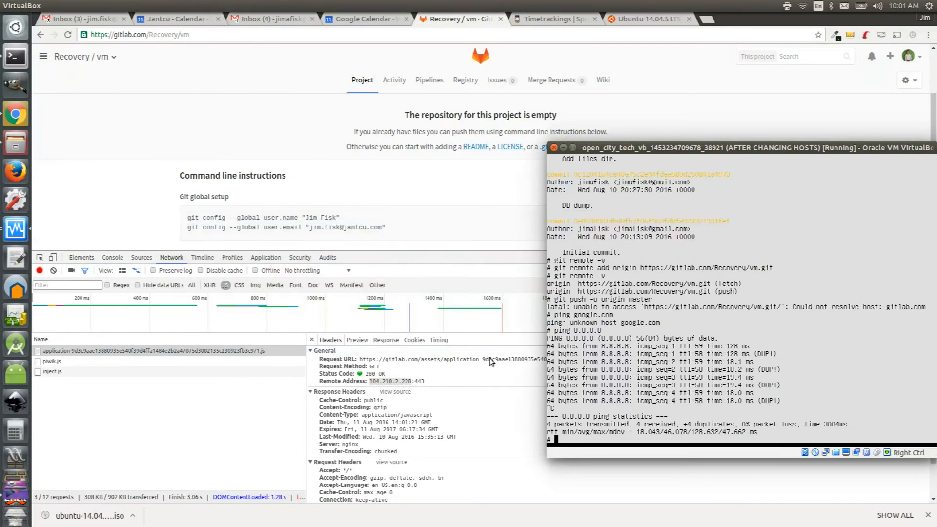
{"action": "type", "text": "sudo vim"}
{"action": "type", "text": " /etc/"}
{"action": "type", "text": "hosts"}
- Append '104.210.2.228 gitlab.com' as a new last line of /etc/hosts in vim as root
{"action": "key", "text": "Return"}
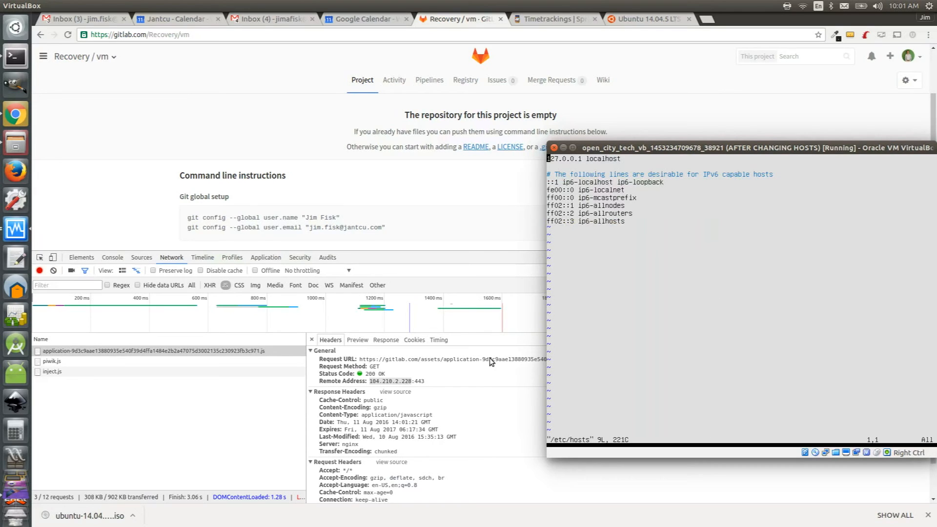
{"action": "key", "text": "shift+g"}
{"action": "key", "text": "o"}
{"action": "key", "text": "Return"}
{"action": "type", "text": "1"}
{"action": "type", "text": "04"}
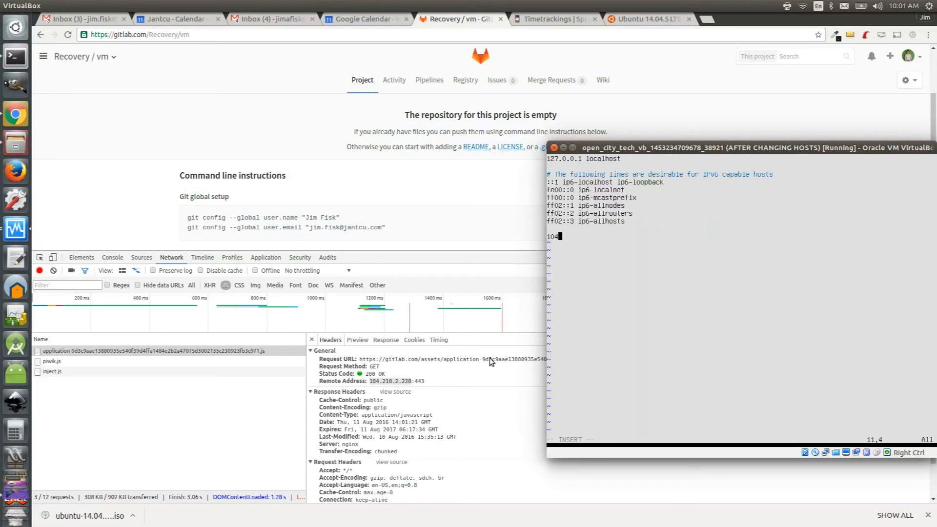
{"action": "type", "text": ".210"}
{"action": "type", "text": ".2"}
{"action": "type", "text": ".22"}
{"action": "type", "text": "8 g"}
{"action": "type", "text": "itlab"}
{"action": "type", "text": ".com"}
{"action": "key", "text": "Escape"}
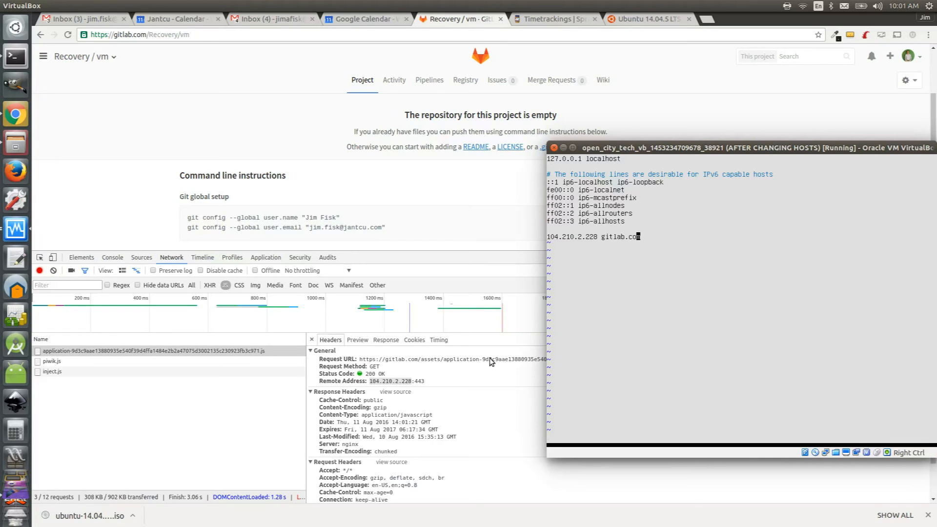
{"action": "type", "text": ":wq!"}
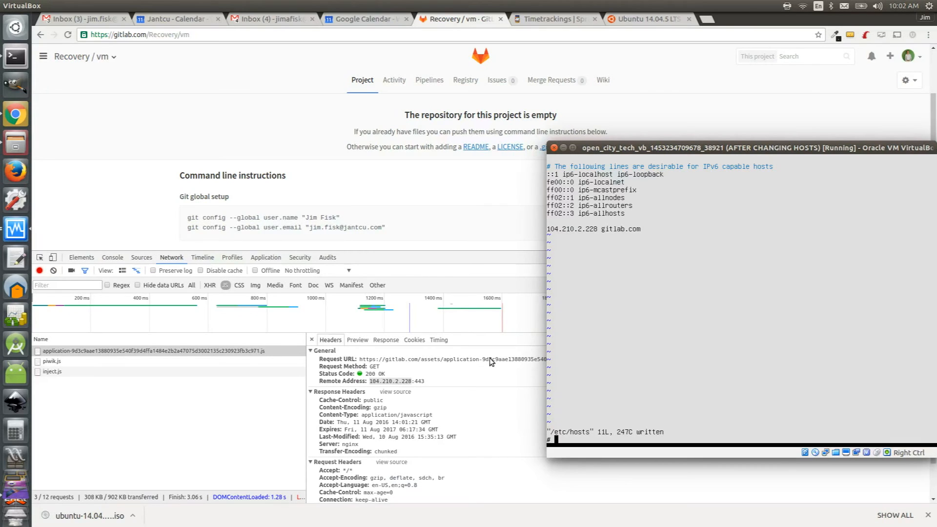
{"action": "type", "text": "git push "}
{"action": "type", "text": "-u "}
{"action": "type", "text": "origin"}
{"action": "type", "text": " master"}
- Run 'git push -u origin master' with the GitLab username and password so master tracks origin/master
{"action": "key", "text": "Return"}
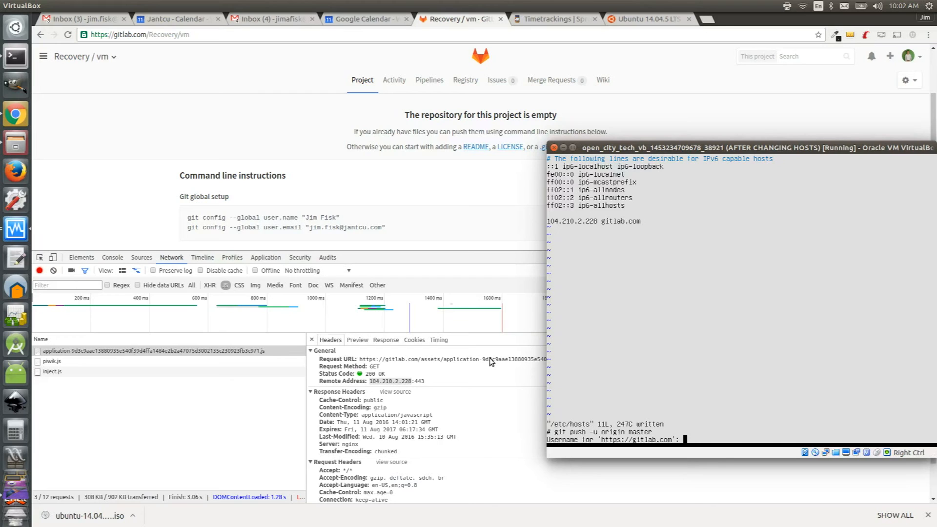
{"action": "type", "text": "jimafi"}
{"action": "type", "text": "sk"}
{"action": "key", "text": "Return"}
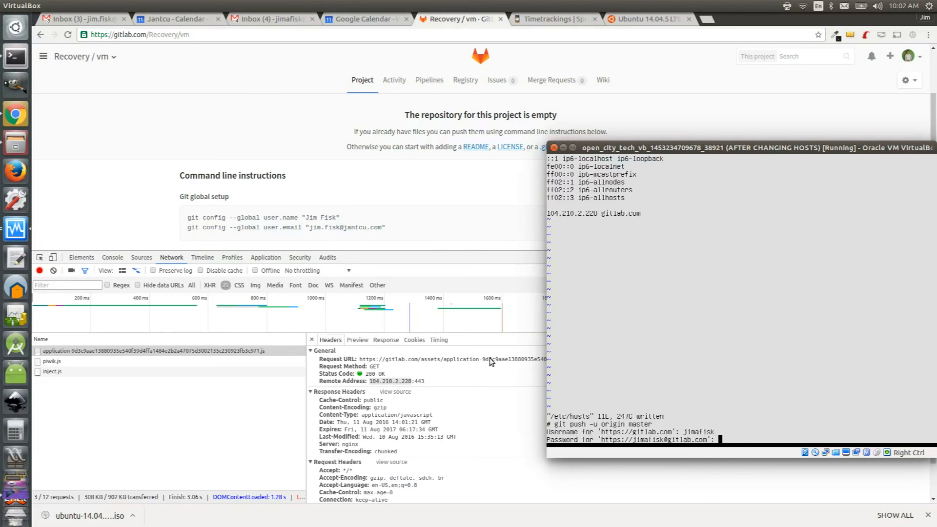
{"action": "key", "text": "Return"}
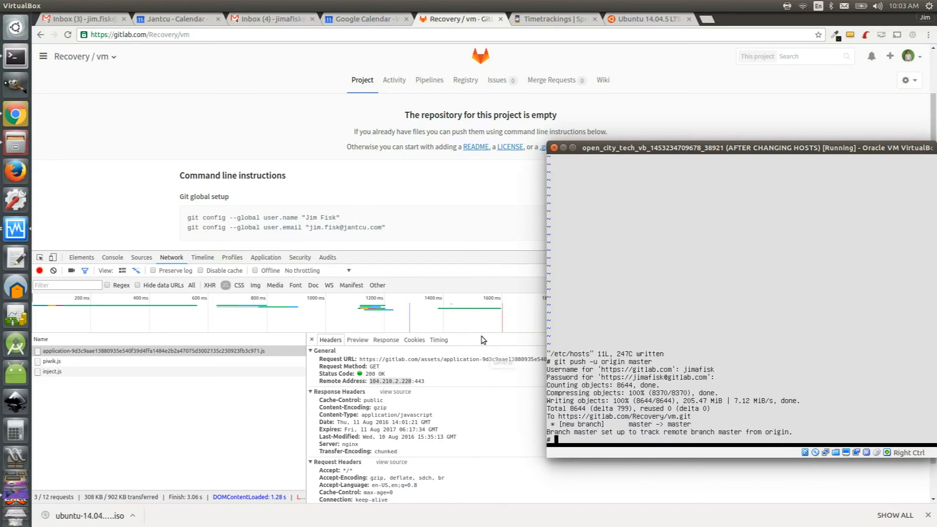
- Reload the Recovery/vm project and view its Repository listing of the pushed Drupal folders, then go to VirtualBox Manager
{"action": "left_click", "coordinate": [457, 244]}
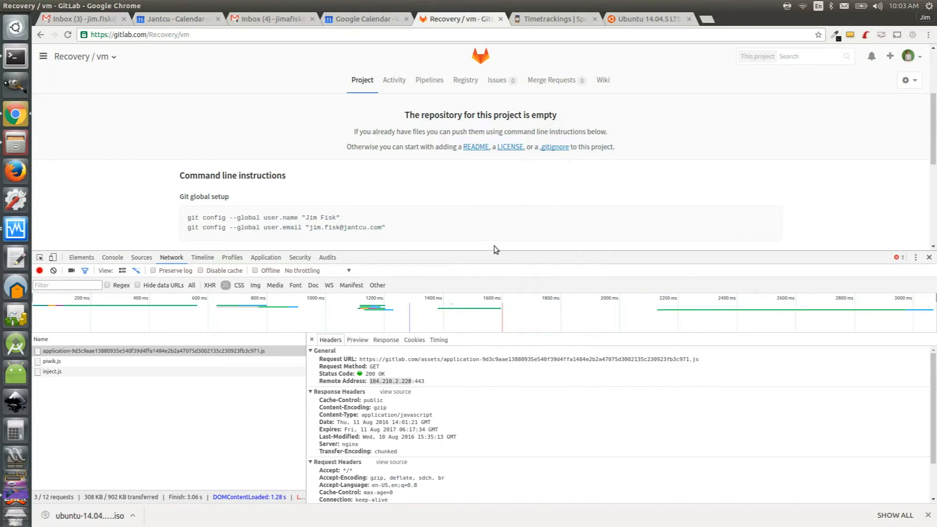
{"action": "left_click", "coordinate": [929, 257]}
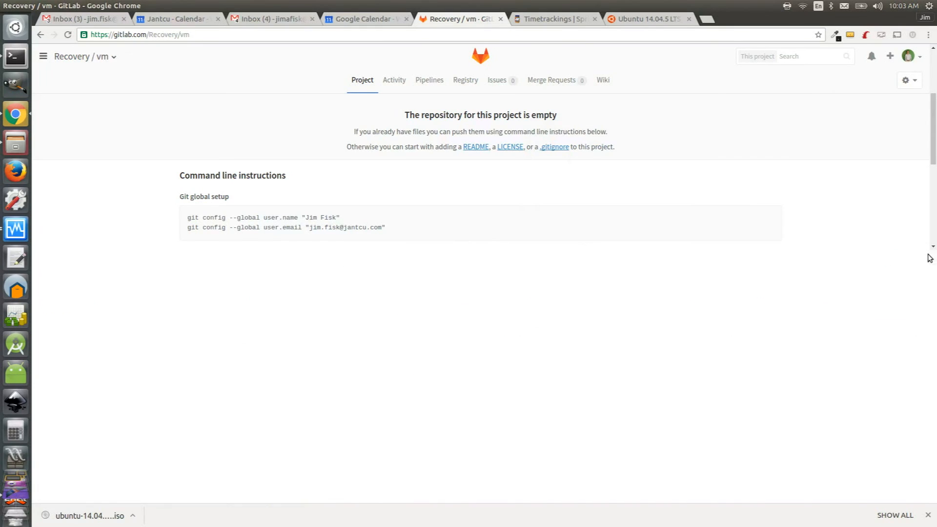
{"action": "left_click", "coordinate": [70, 34]}
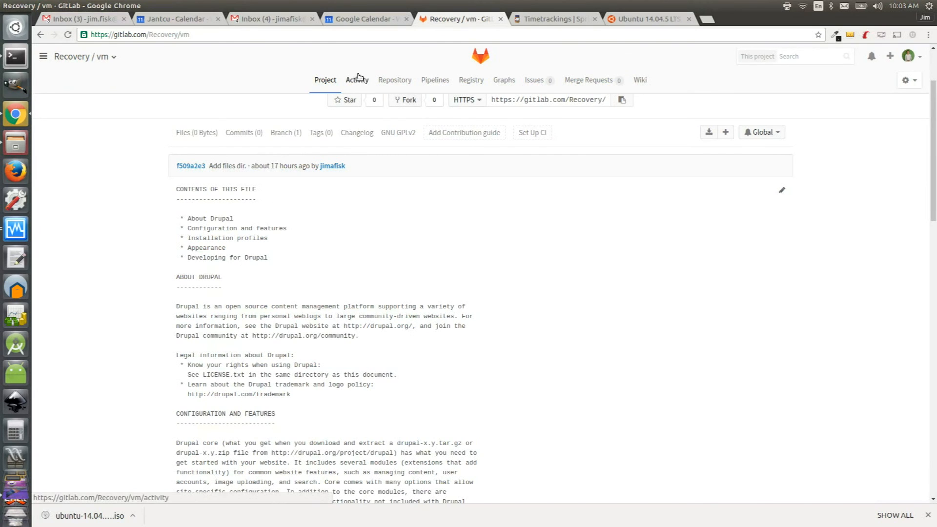
{"action": "left_click", "coordinate": [394, 80]}
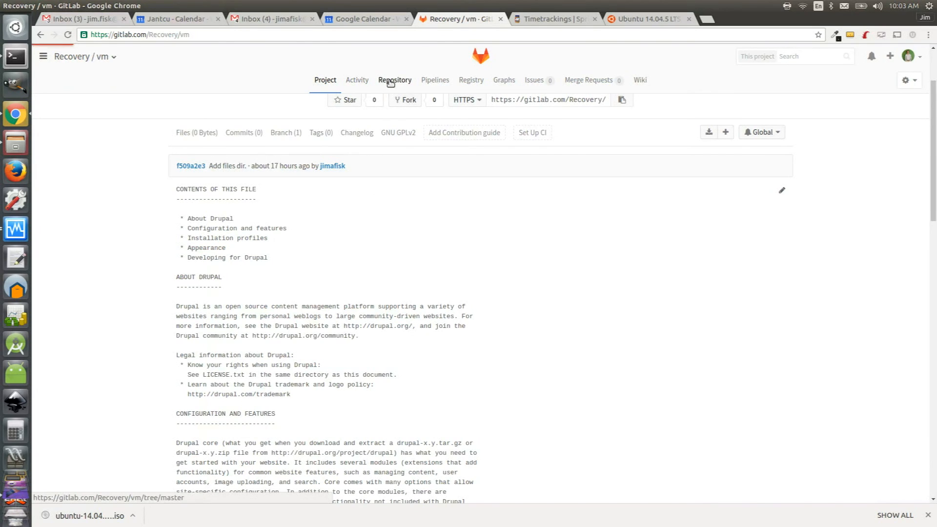
{"action": "scroll", "coordinate": [220, 293], "scroll_direction": "down", "scroll_amount": 5}
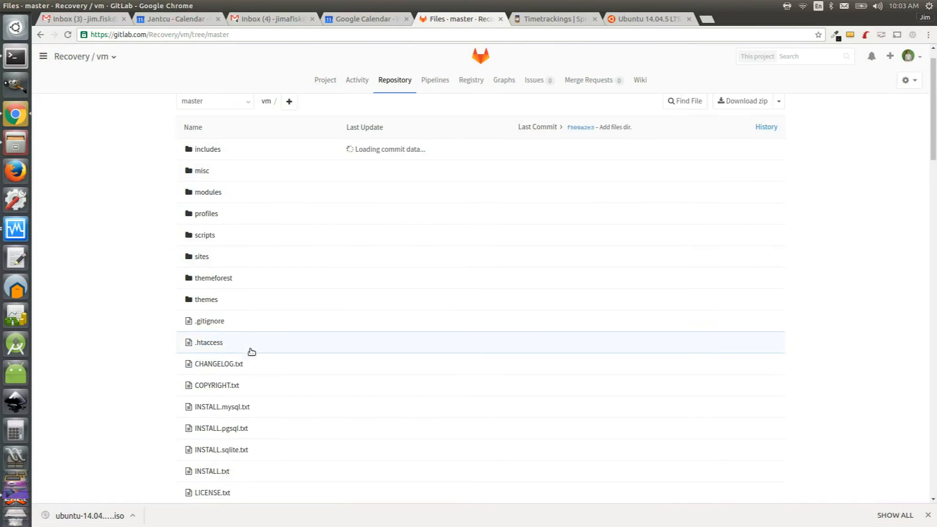
{"action": "scroll", "coordinate": [250, 352], "scroll_direction": "down", "scroll_amount": 5}
{"action": "scroll", "coordinate": [249, 353], "scroll_direction": "down", "scroll_amount": 5}
{"action": "scroll", "coordinate": [250, 353], "scroll_direction": "up", "scroll_amount": 10}
{"action": "scroll", "coordinate": [249, 348], "scroll_direction": "up", "scroll_amount": 5}
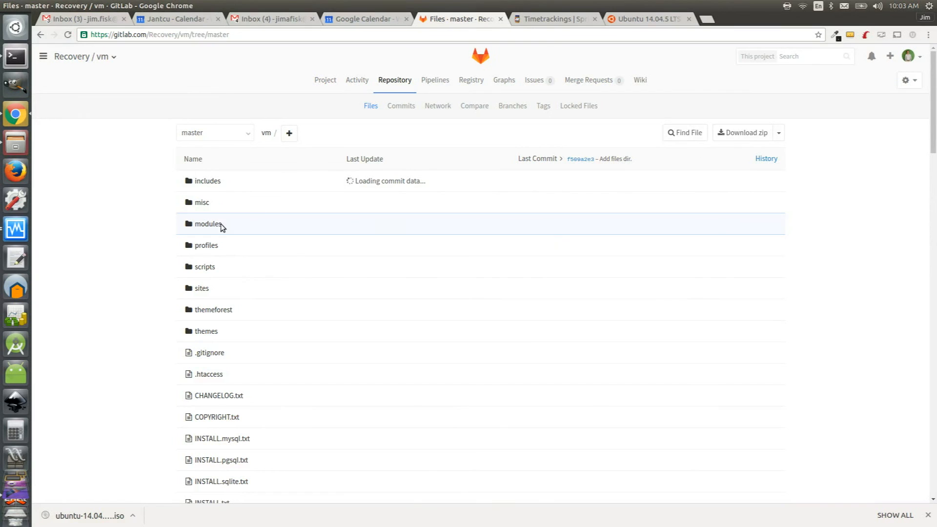
{"action": "left_click", "coordinate": [15, 229]}
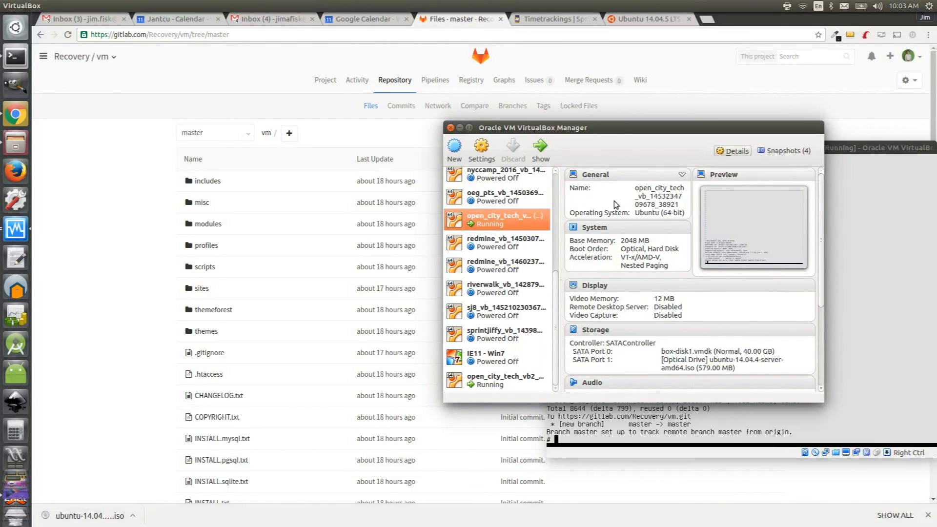
- Review the open_city_tech VM's Network settings (Adapter 1 bridged to wlan0) unchanged and refocus its terminal
{"action": "left_click", "coordinate": [481, 146]}
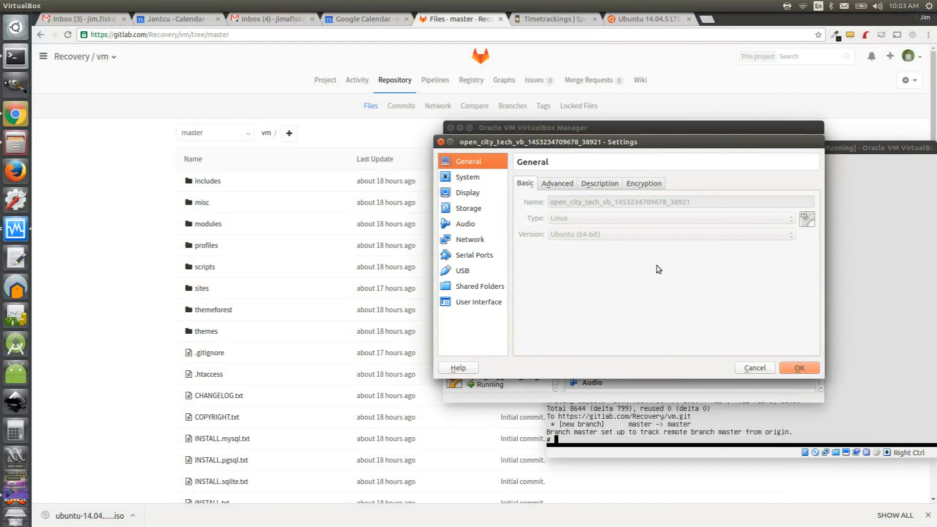
{"action": "left_click", "coordinate": [470, 240]}
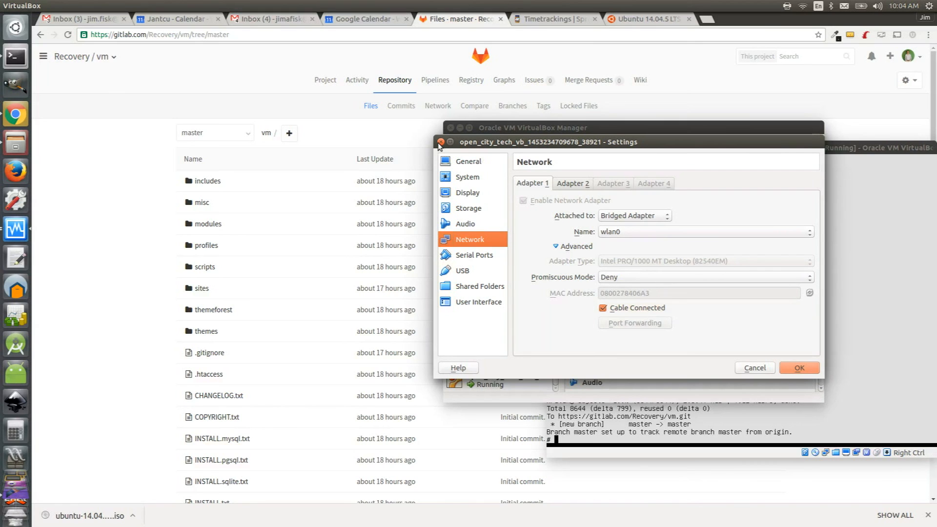
{"action": "left_click", "coordinate": [440, 143]}
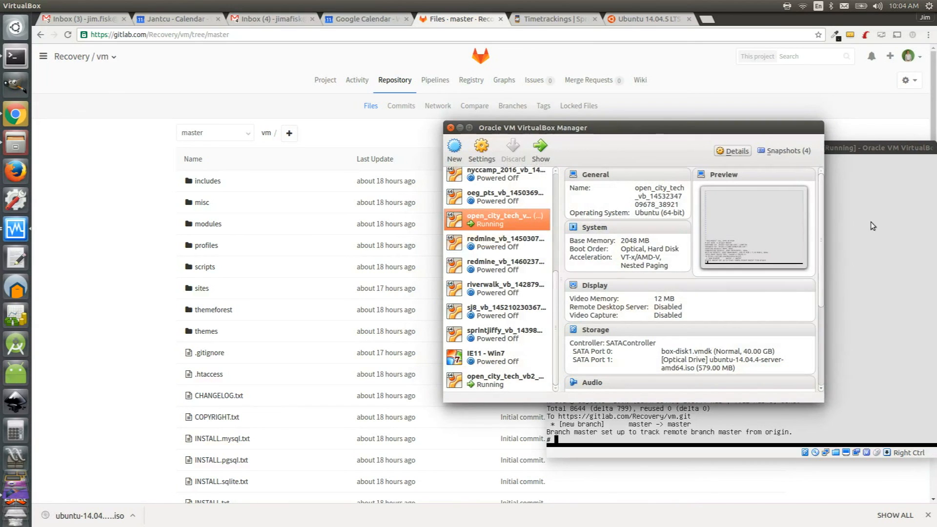
{"action": "left_click", "coordinate": [856, 152]}
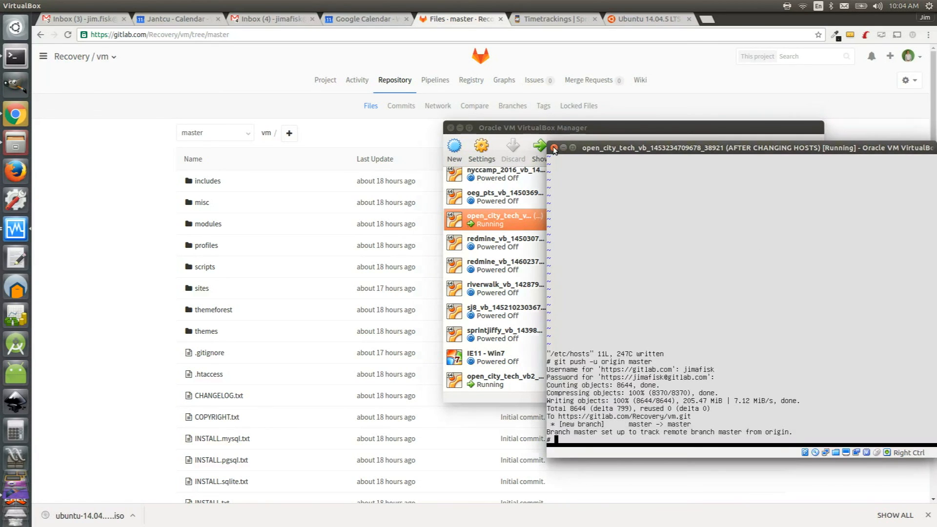